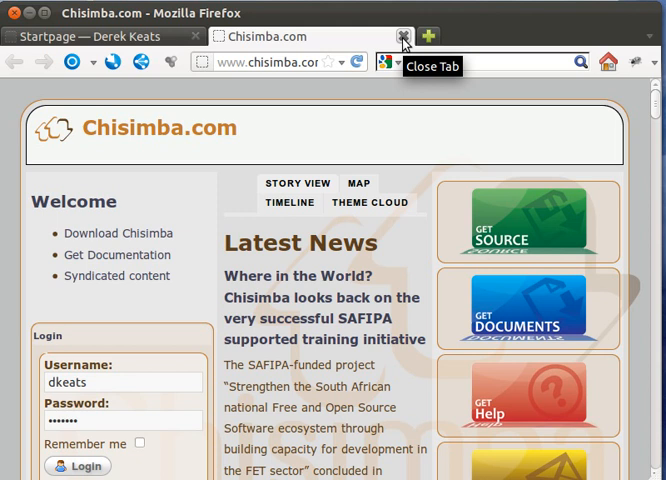
# Leave Chisimba.com and log in to the local dkeats.com CH development site as dkeats
pyautogui.click(403, 37)
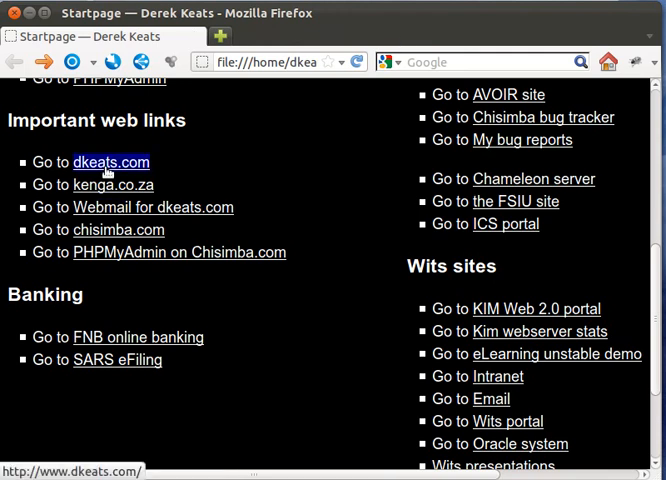
pyautogui.click(107, 163)
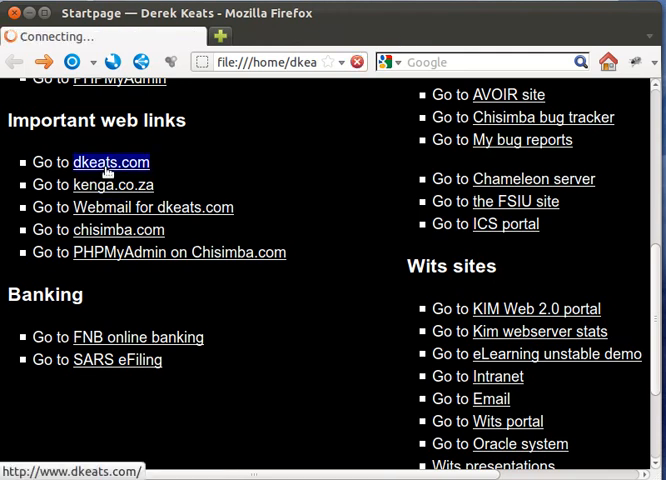
pyautogui.scroll(4, 105, 176)
pyautogui.scroll(2, 123, 197)
pyautogui.click(175, 232)
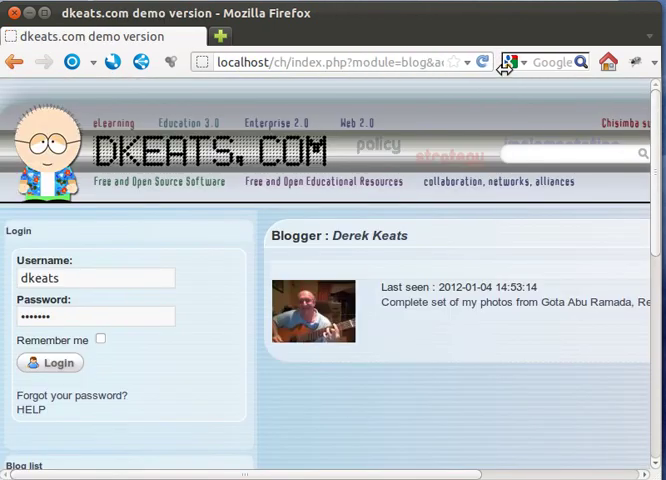
pyautogui.moveTo(505, 65); pyautogui.dragTo(540, 66)
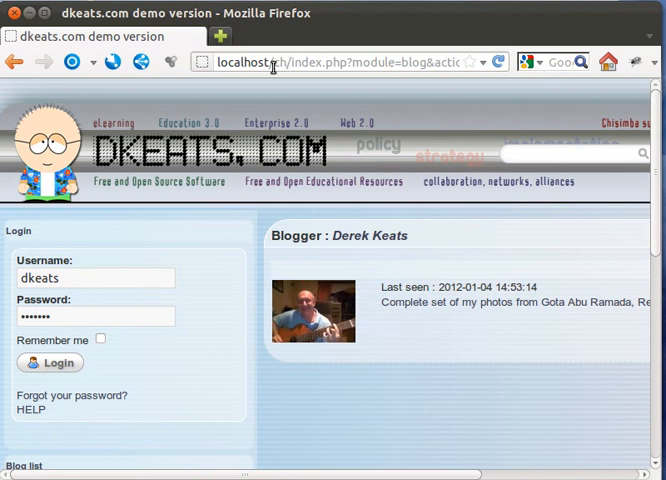
pyautogui.moveTo(273, 62); pyautogui.dragTo(292, 62)
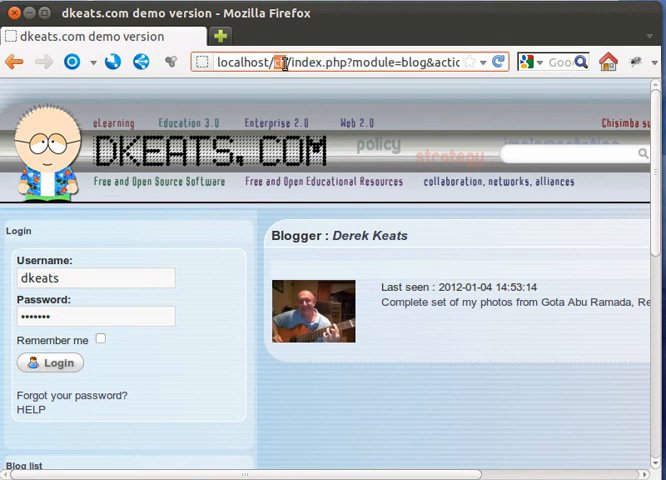
pyautogui.click(48, 362)
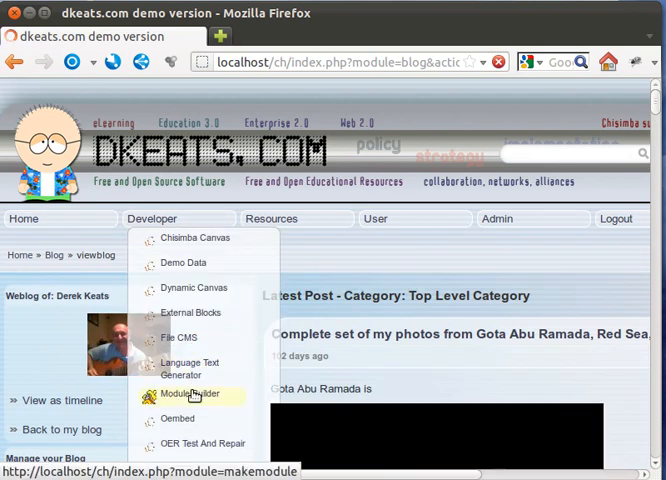
pyautogui.moveTo(500, 218)
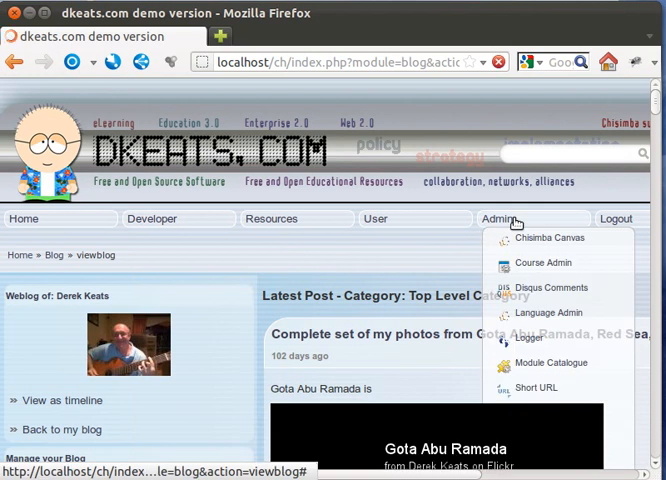
pyautogui.scroll(-1, 516, 225)
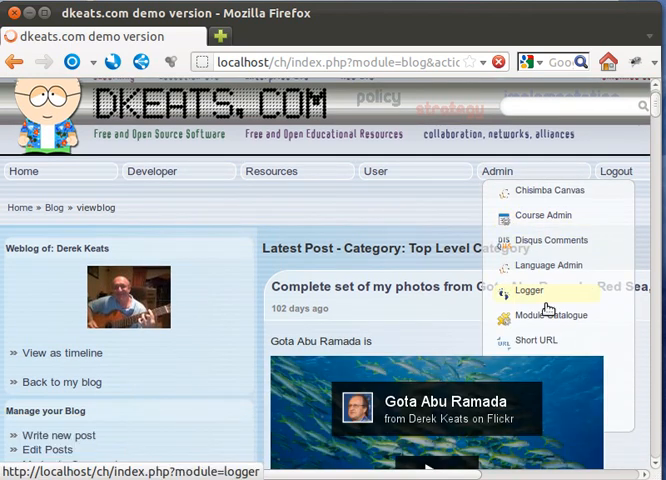
# Search the Module Catalogue for 'Module builder' and go to Developer > Module Builder
pyautogui.click(547, 318)
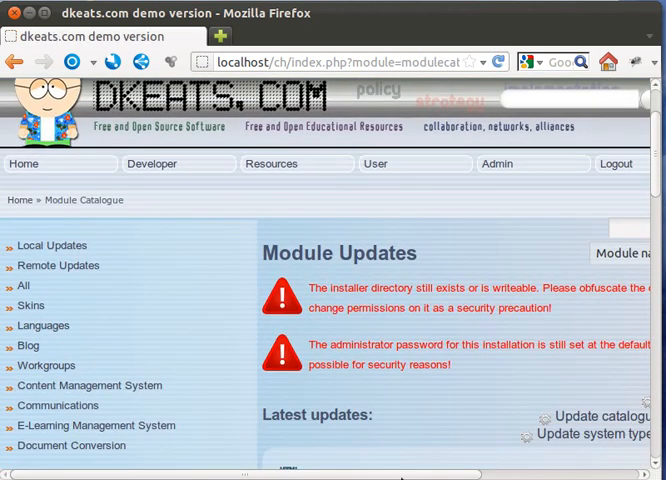
pyautogui.moveTo(401, 474)
pyautogui.mouseDown()
pyautogui.moveTo(473, 476)
pyautogui.moveTo(569, 455)
pyautogui.mouseUp()
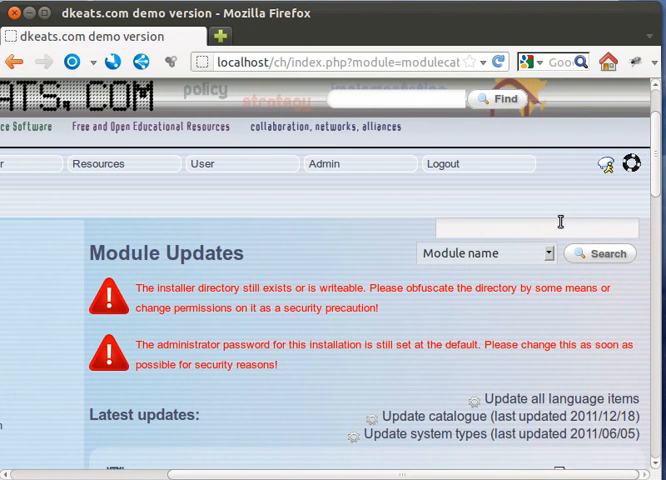
pyautogui.click(557, 227)
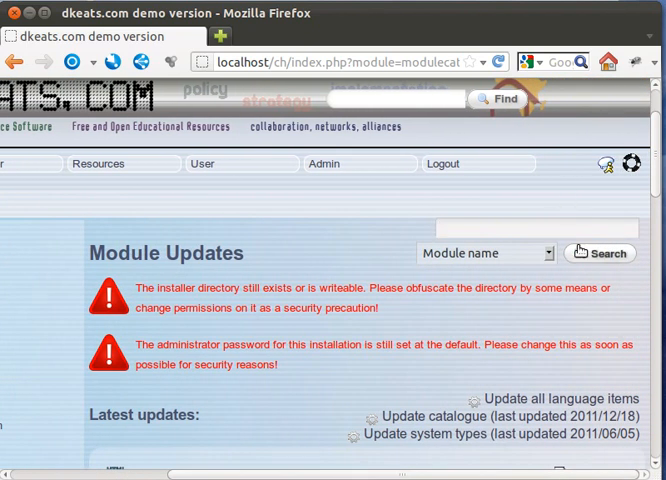
pyautogui.write('Module builder')
pyautogui.click(580, 251)
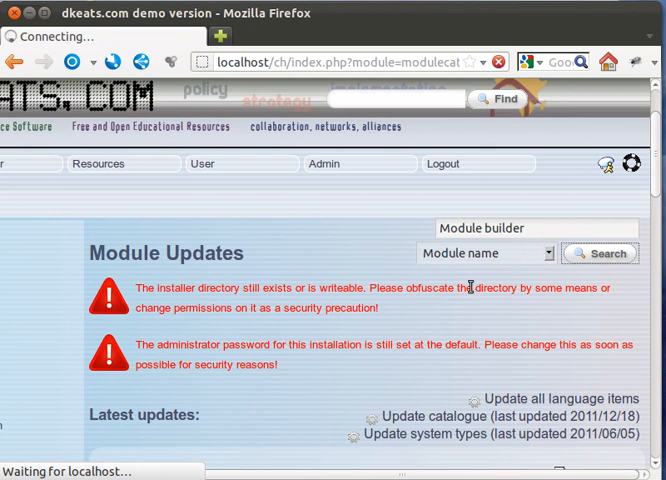
pyautogui.scroll(-2, 355, 310)
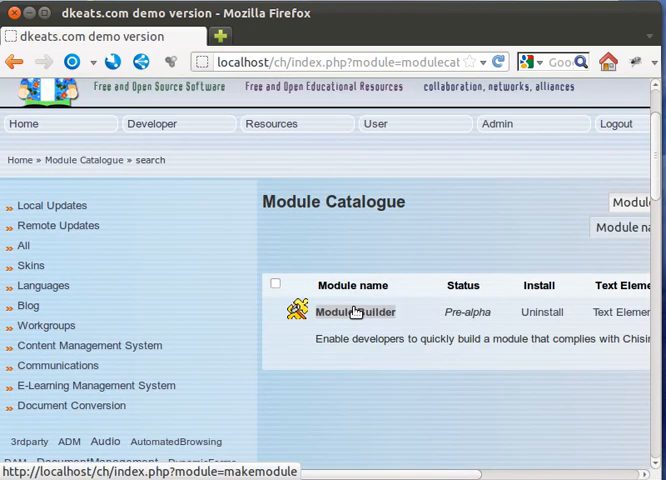
pyautogui.moveTo(398, 473); pyautogui.dragTo(528, 473)
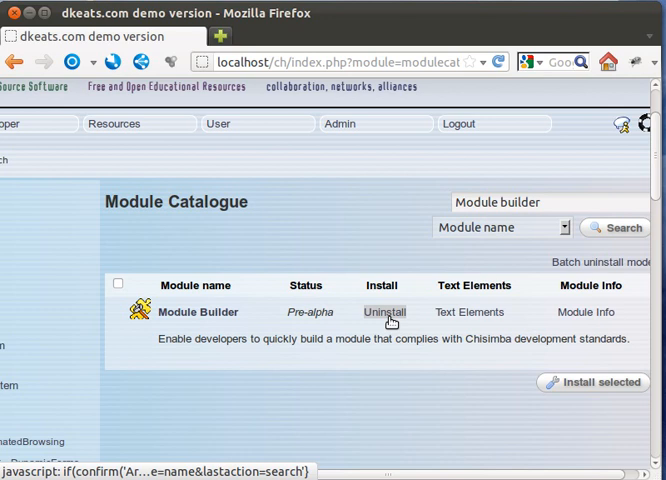
pyautogui.moveTo(583, 476)
pyautogui.mouseDown()
pyautogui.moveTo(395, 460)
pyautogui.moveTo(287, 260)
pyautogui.mouseUp()
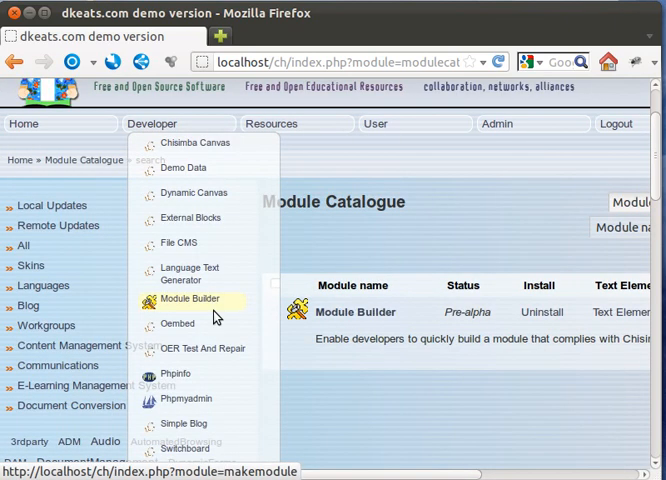
pyautogui.click(214, 301)
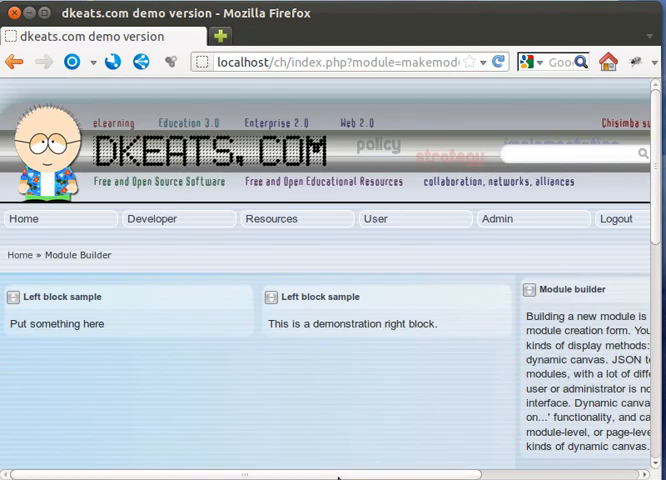
pyautogui.moveTo(338, 478)
pyautogui.mouseDown()
pyautogui.moveTo(500, 478)
pyautogui.moveTo(112, 441)
pyautogui.mouseUp()
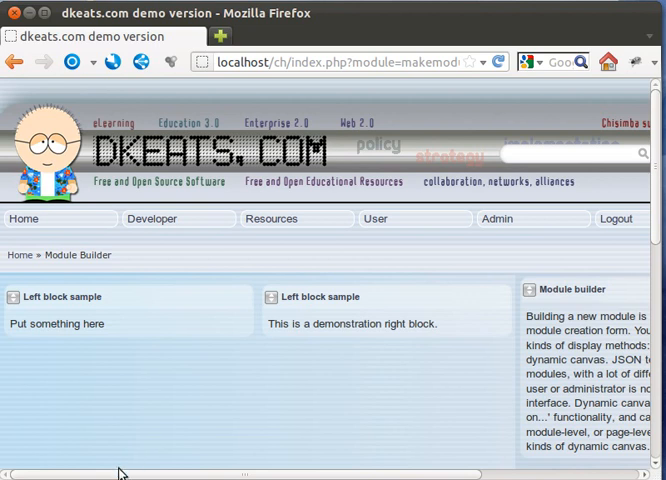
pyautogui.moveTo(119, 474); pyautogui.dragTo(290, 477)
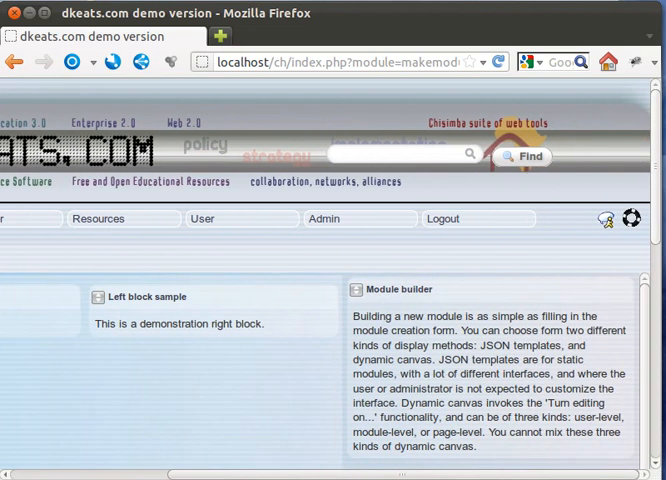
pyautogui.scroll(-1, 466, 358)
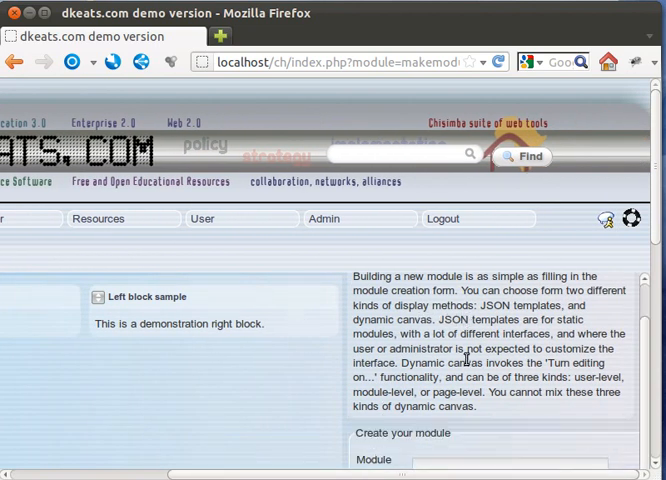
pyautogui.scroll(-2, 466, 358)
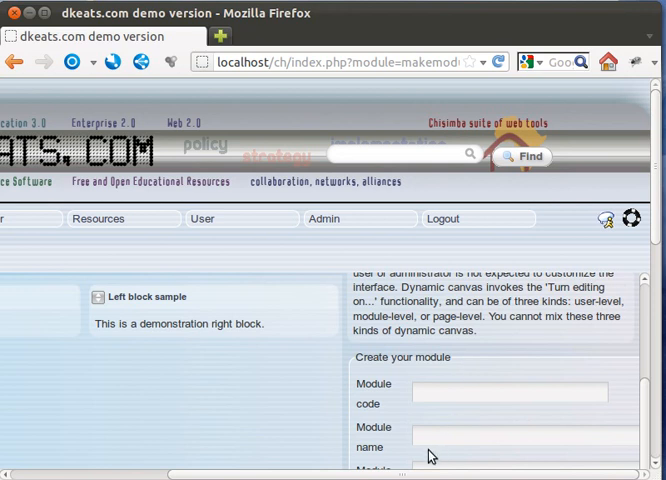
pyautogui.moveTo(248, 476); pyautogui.dragTo(77, 406)
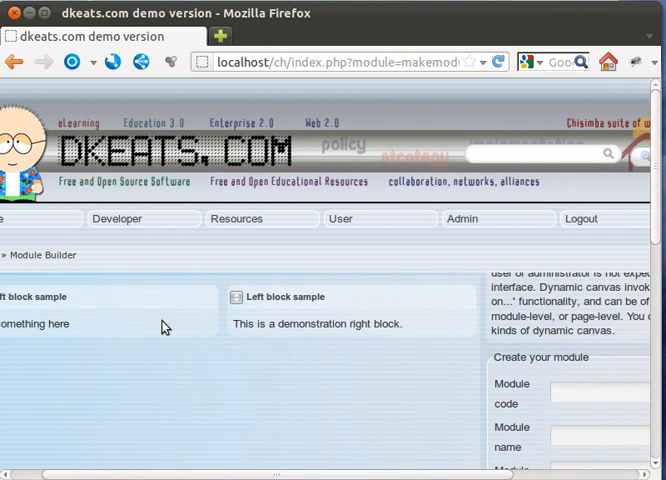
pyautogui.moveTo(324, 476); pyautogui.dragTo(267, 476)
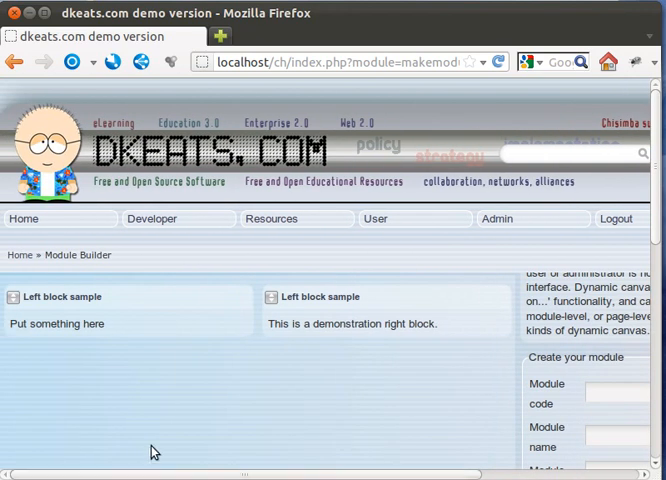
pyautogui.scroll(-1, 144, 391)
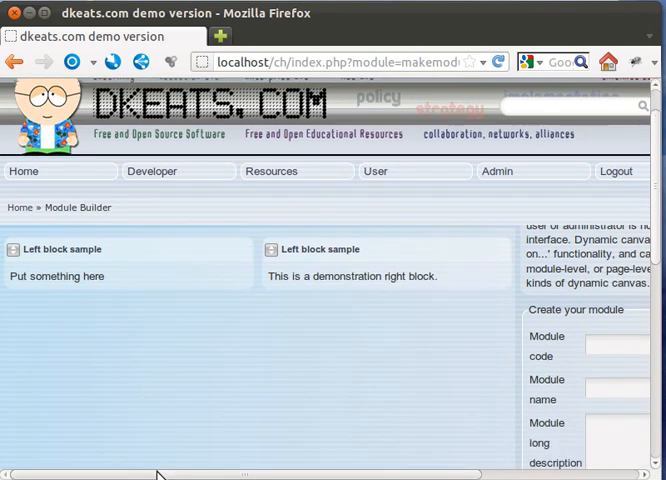
pyautogui.hscroll(3, 150, 473)
pyautogui.hscroll(-3, 143, 474)
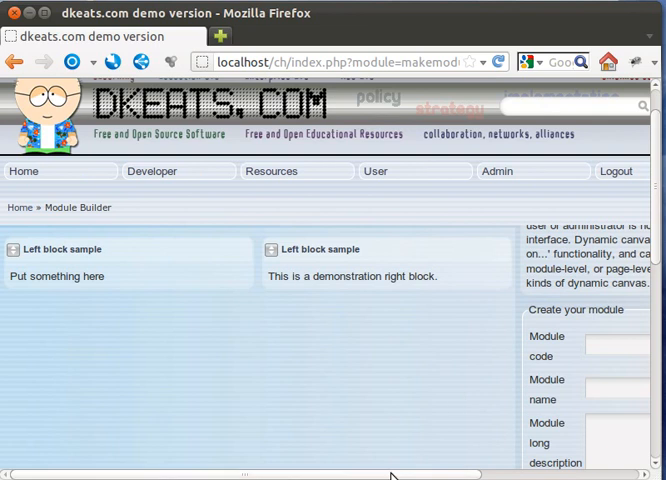
pyautogui.moveTo(392, 476)
pyautogui.mouseDown()
pyautogui.moveTo(515, 477)
pyautogui.moveTo(173, 474)
pyautogui.moveTo(632, 474)
pyautogui.mouseUp()
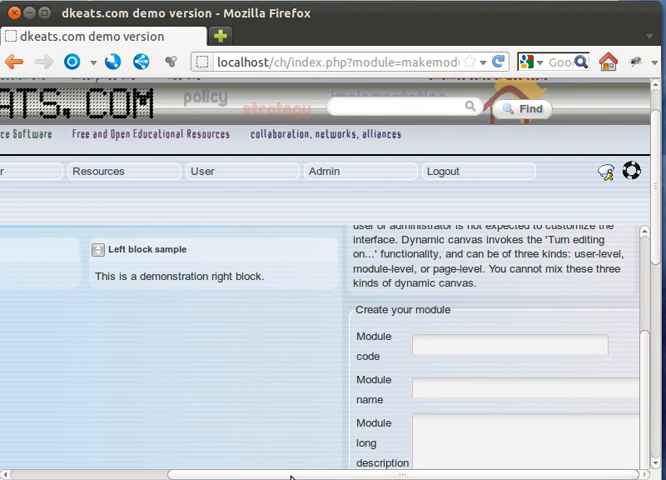
pyautogui.moveTo(291, 476); pyautogui.dragTo(175, 473)
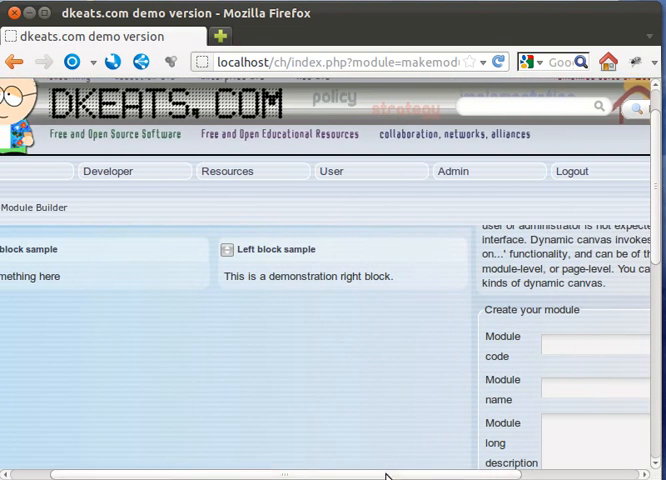
pyautogui.moveTo(387, 476); pyautogui.dragTo(621, 476)
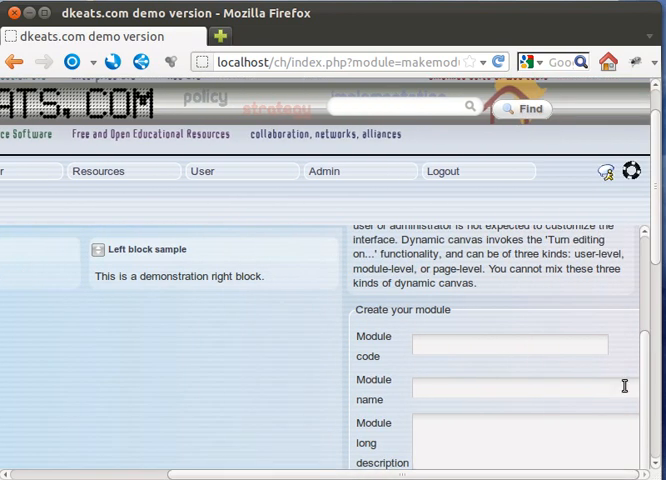
# Enter switchboard as the module code in the Create your module form
pyautogui.click(523, 347)
pyautogui.write('switchboard')
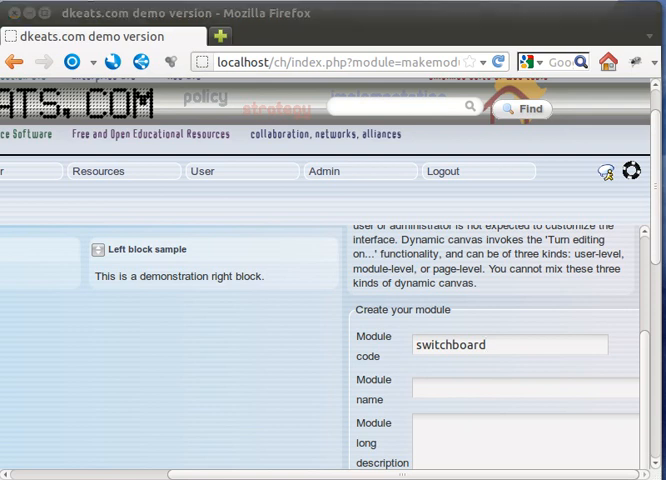
pyautogui.hotkey('alt', 'Tab')
pyautogui.scroll(-1, 475, 243)
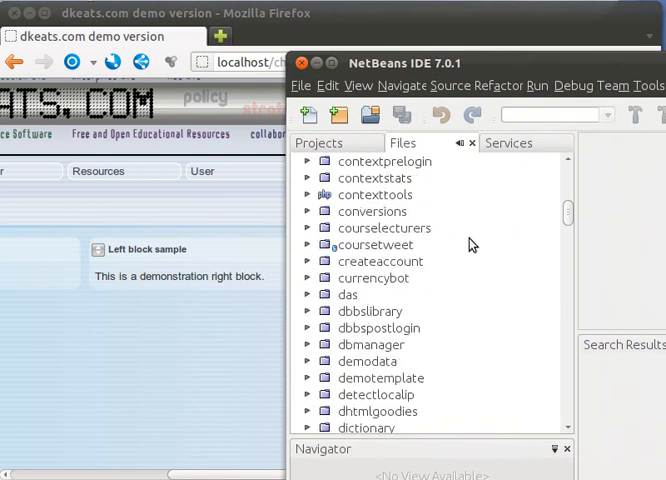
pyautogui.scroll(-3, 470, 244)
pyautogui.scroll(-4, 470, 250)
pyautogui.scroll(-6, 470, 252)
pyautogui.scroll(-6, 470, 255)
pyautogui.scroll(-6, 470, 260)
pyautogui.scroll(-6, 470, 260)
pyautogui.scroll(-6, 465, 273)
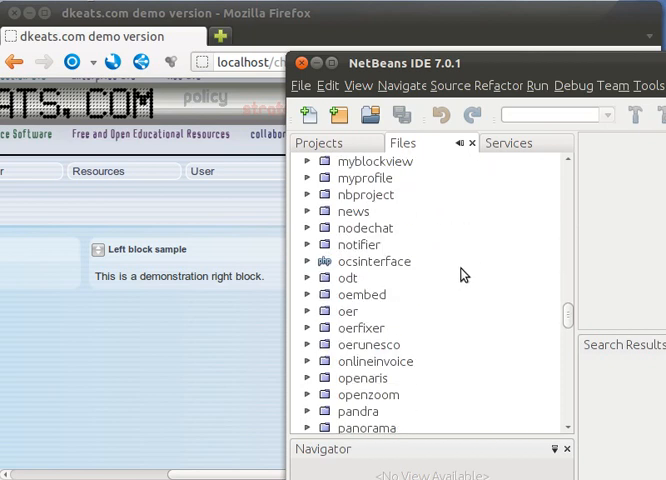
pyautogui.scroll(-5, 463, 275)
pyautogui.scroll(-6, 461, 277)
pyautogui.scroll(-7, 459, 282)
pyautogui.scroll(-1, 459, 282)
pyautogui.scroll(-4, 457, 287)
pyautogui.scroll(-2, 457, 288)
pyautogui.scroll(-2, 457, 289)
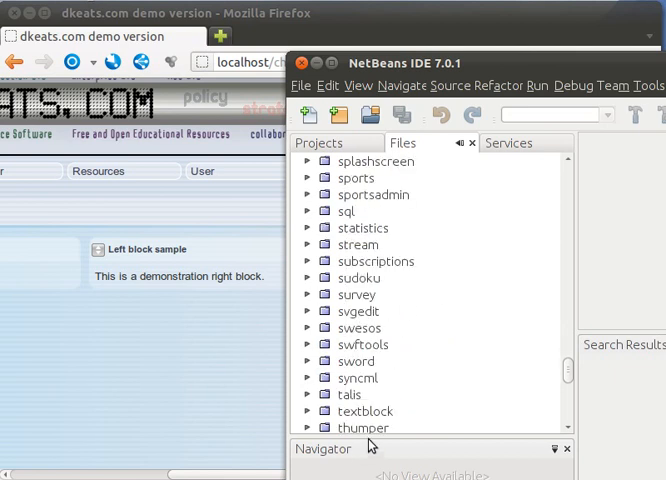
# Enter module name Switchboard and a long description about switching between different views
pyautogui.moveTo(498, 58); pyautogui.dragTo(665, 60)
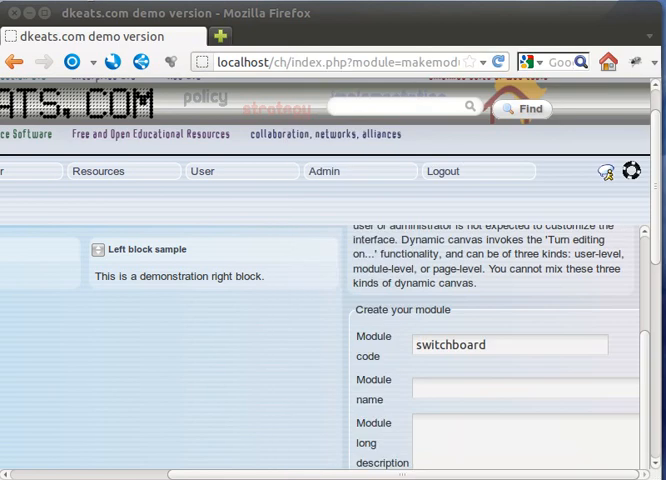
pyautogui.click(535, 388)
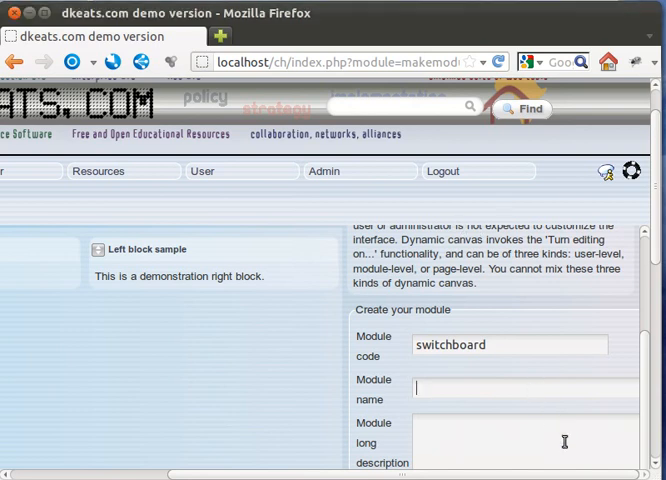
pyautogui.write('Swiot')
pyautogui.press('BackSpace')
pyautogui.press('BackSpace')
pyautogui.write('chboard')
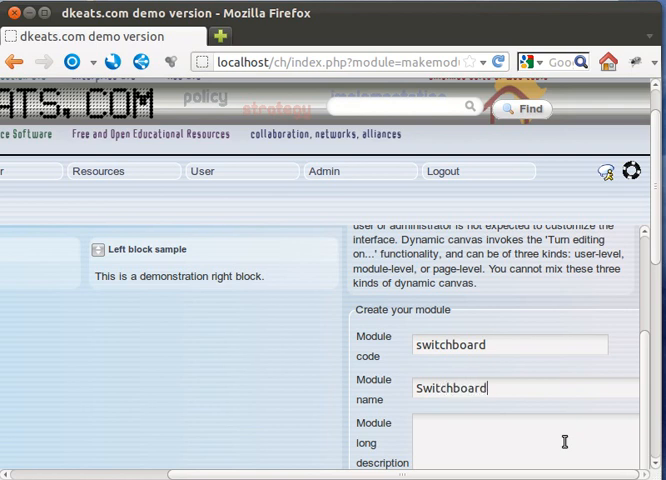
pyautogui.scroll(-1, 565, 441)
pyautogui.scroll(-2, 565, 442)
pyautogui.scroll(-2, 540, 425)
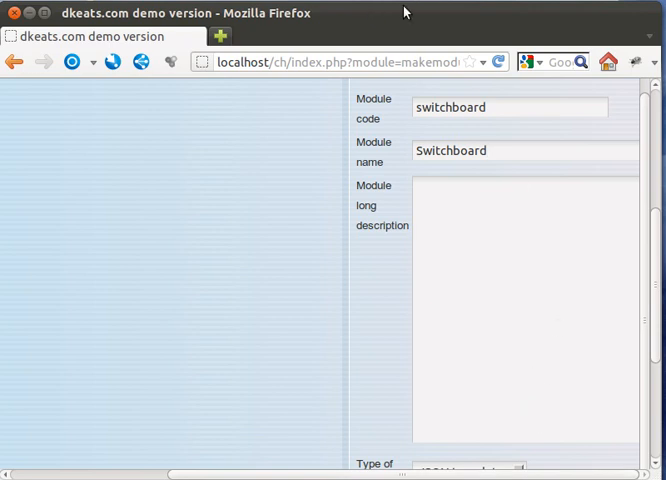
pyautogui.click(462, 231)
pyautogui.write('A swtichb')
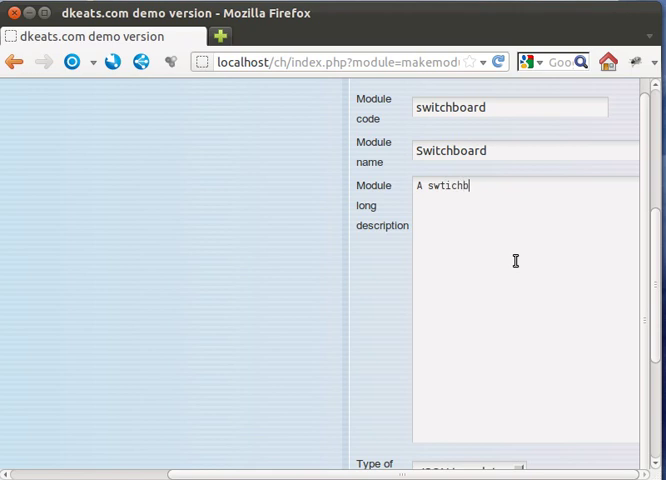
pyautogui.write('oard for enabling switching between different views.')
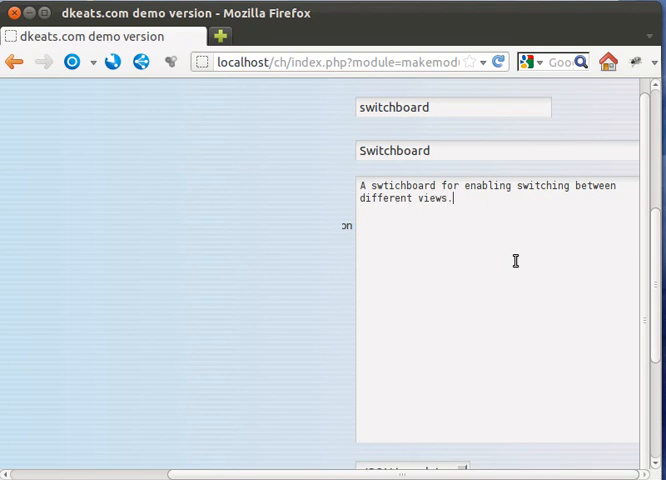
pyautogui.scroll(-2, 515, 261)
pyautogui.scroll(-1, 516, 262)
pyautogui.scroll(-2, 510, 302)
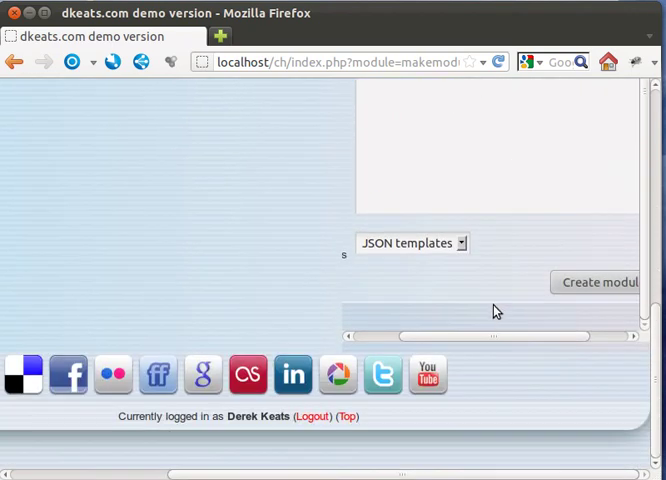
# Keep JSON templates as the module type and bring the NetBeans file tree forward
pyautogui.click(461, 246)
pyautogui.click(461, 246)
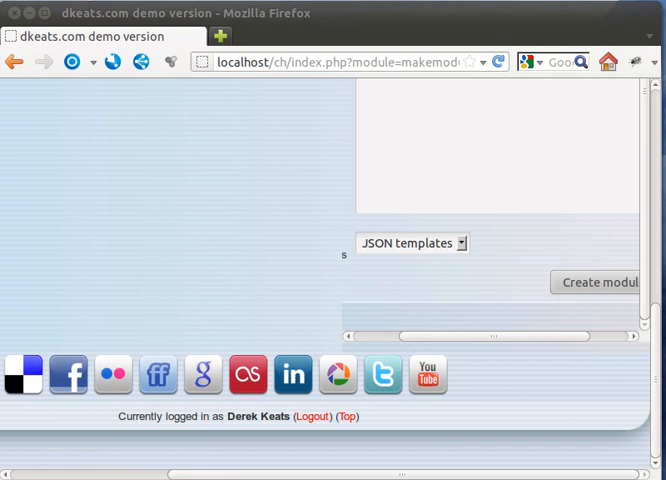
pyautogui.hotkey('alt', 'Tab')
pyautogui.scroll(-1, 420, 220)
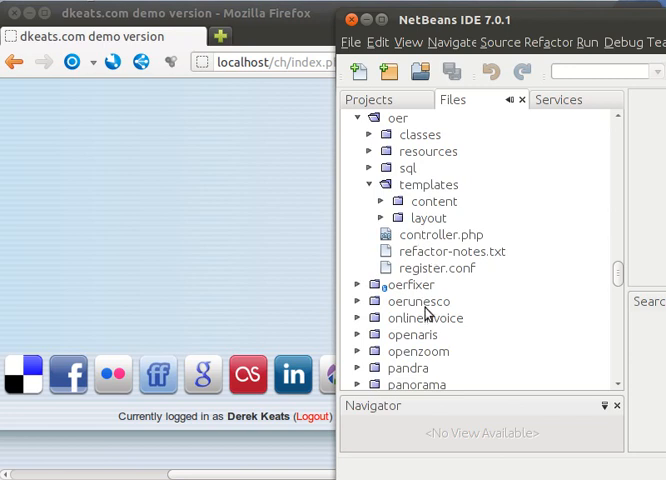
# Expand the oer module's templates > content folder to list its template files
pyautogui.click(380, 201)
pyautogui.scroll(-1, 445, 280)
pyautogui.scroll(-2, 447, 281)
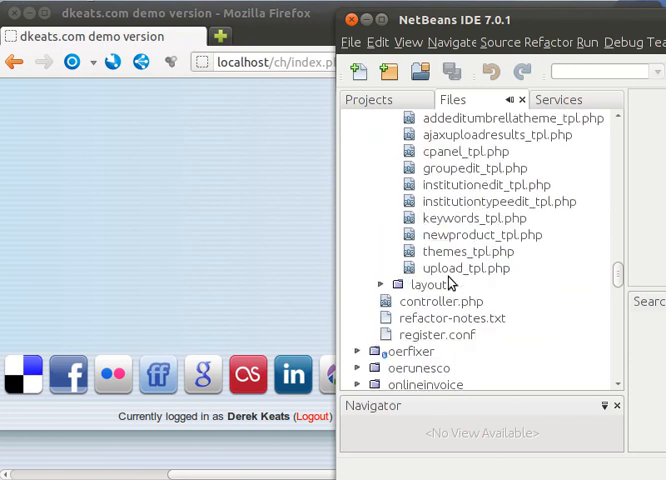
pyautogui.scroll(1, 501, 284)
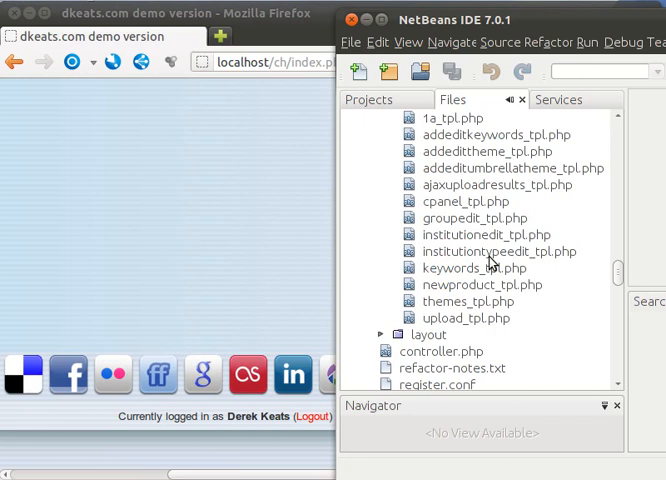
# Examine institutiontypeedit_tpl.php, selecting its JSON block definition on lines 14–18
pyautogui.doubleClick(450, 255)
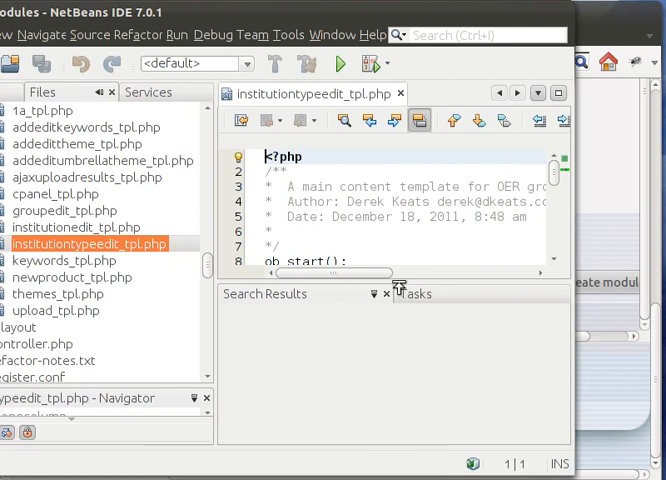
pyautogui.moveTo(398, 287); pyautogui.dragTo(413, 430)
pyautogui.scroll(-1, 440, 321)
pyautogui.scroll(-2, 440, 322)
pyautogui.scroll(-1, 430, 350)
pyautogui.hscroll(5, 360, 388)
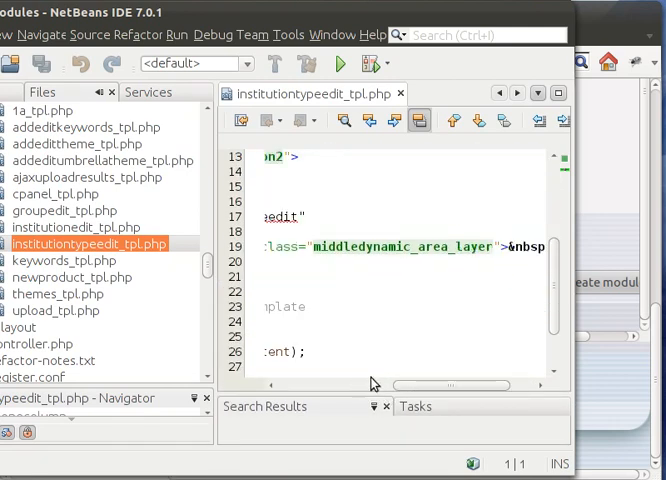
pyautogui.moveTo(460, 390); pyautogui.dragTo(340, 397)
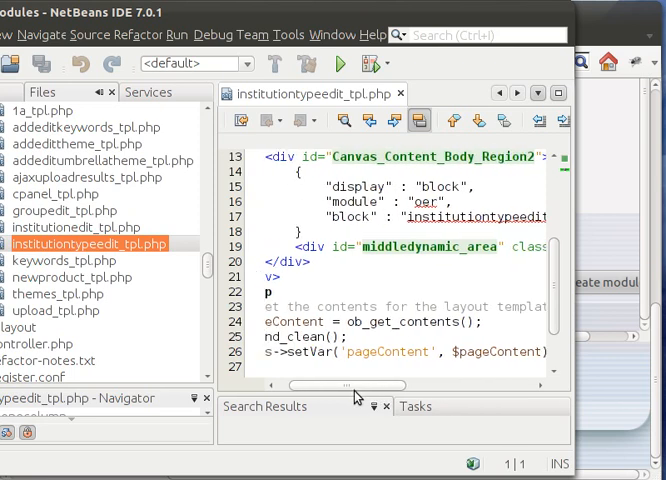
pyautogui.scroll(1, 376, 339)
pyautogui.scroll(1, 366, 366)
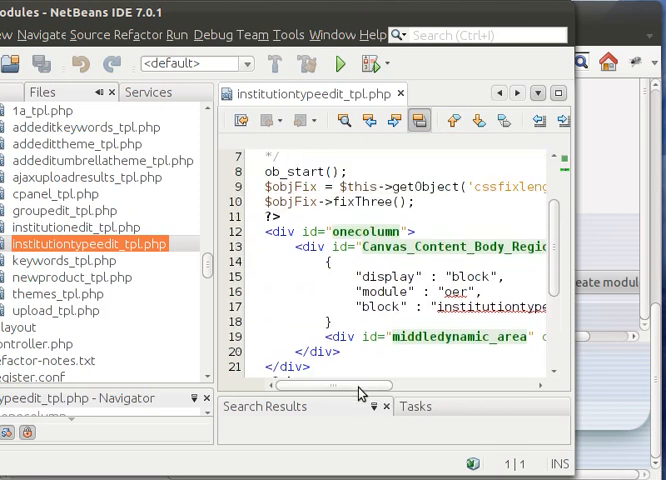
pyautogui.moveTo(358, 393); pyautogui.dragTo(398, 396)
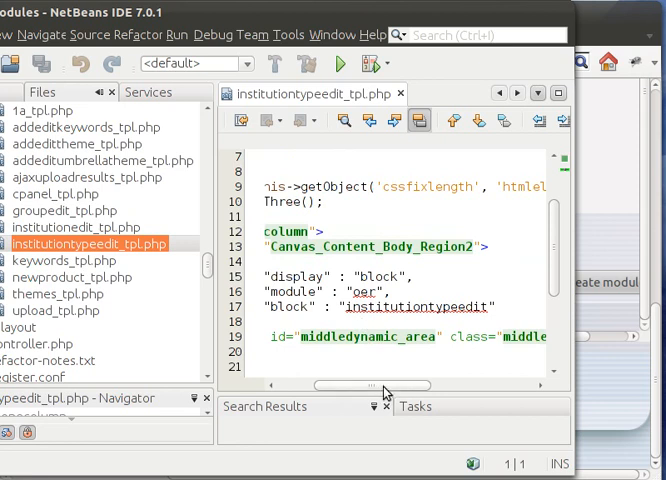
pyautogui.hscroll(5, 384, 390)
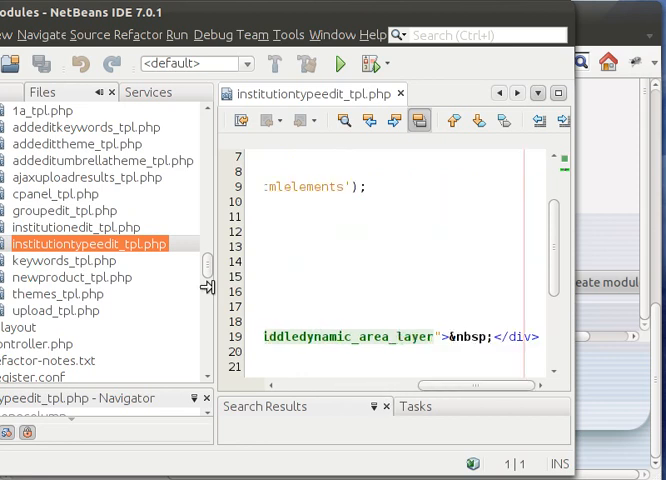
pyautogui.moveTo(208, 287); pyautogui.dragTo(92, 280)
pyautogui.hscroll(1, 370, 390)
pyautogui.hscroll(-5, 379, 391)
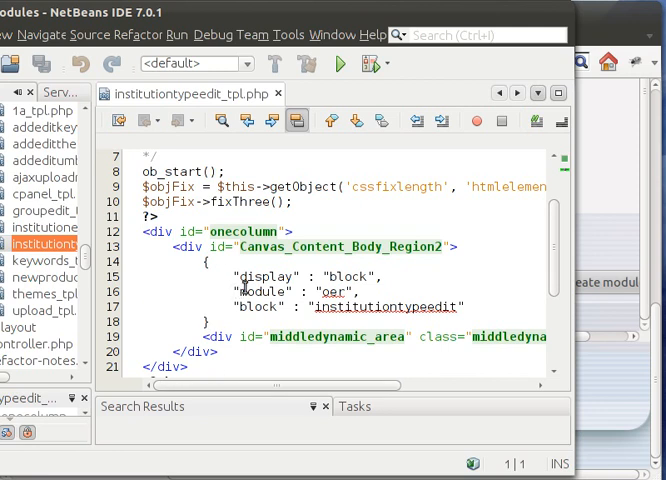
pyautogui.moveTo(200, 261); pyautogui.dragTo(236, 326)
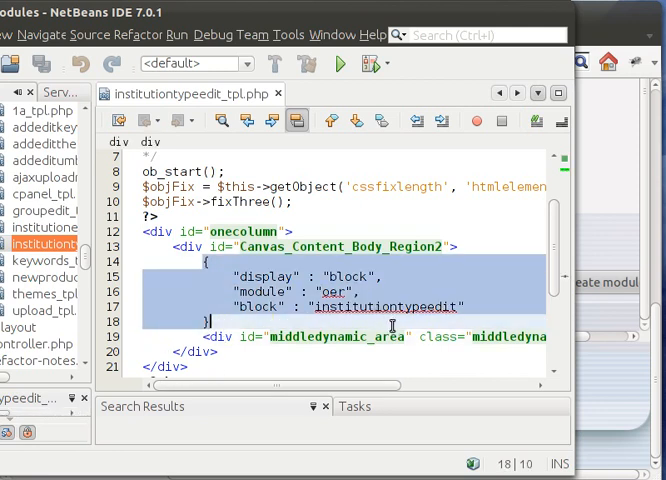
pyautogui.click(356, 310)
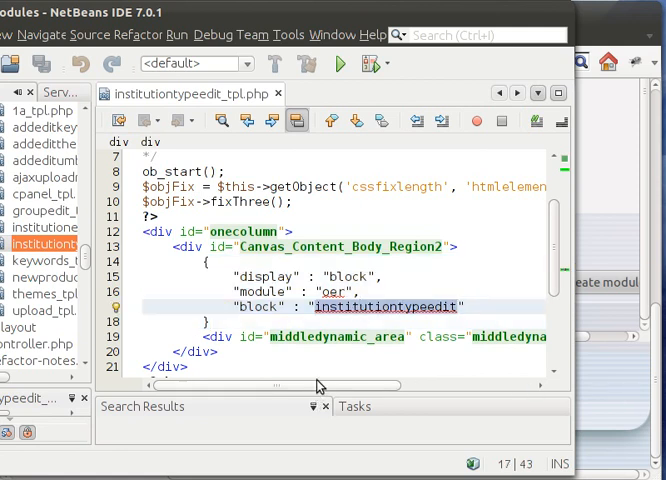
# Choose Dynamic canvas templates at Module level and create the switchboard module
pyautogui.click(278, 93)
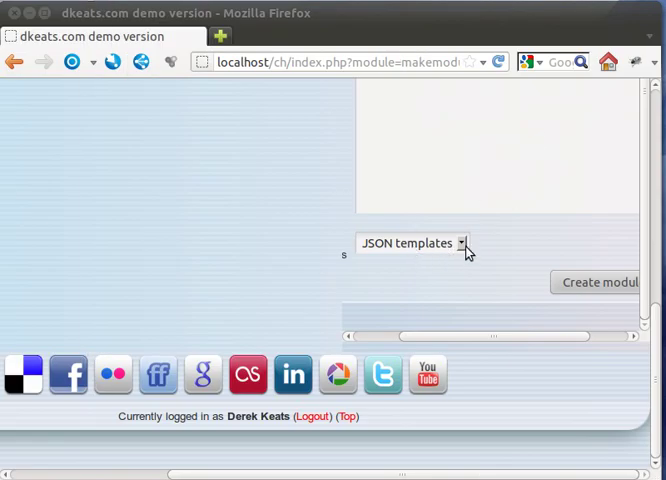
pyautogui.click(463, 244)
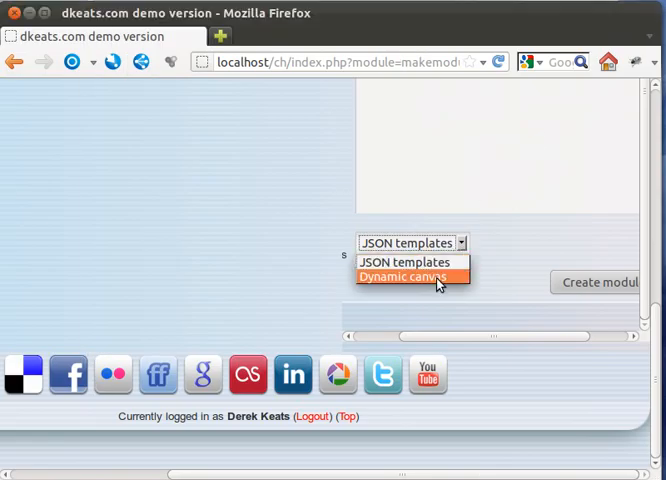
pyautogui.click(437, 278)
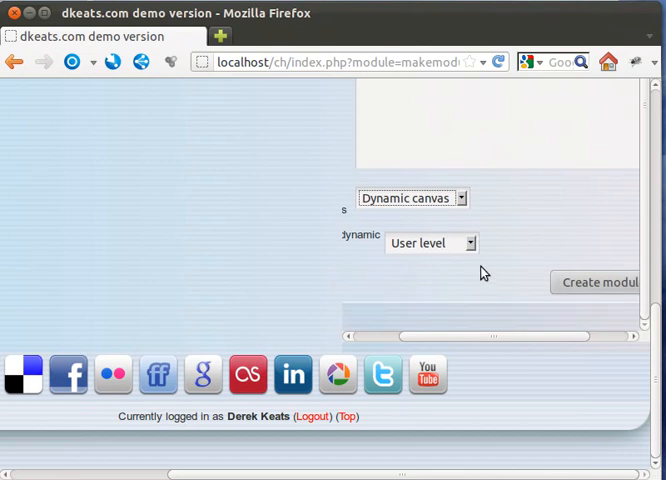
pyautogui.moveTo(453, 338); pyautogui.dragTo(392, 337)
pyautogui.click(527, 244)
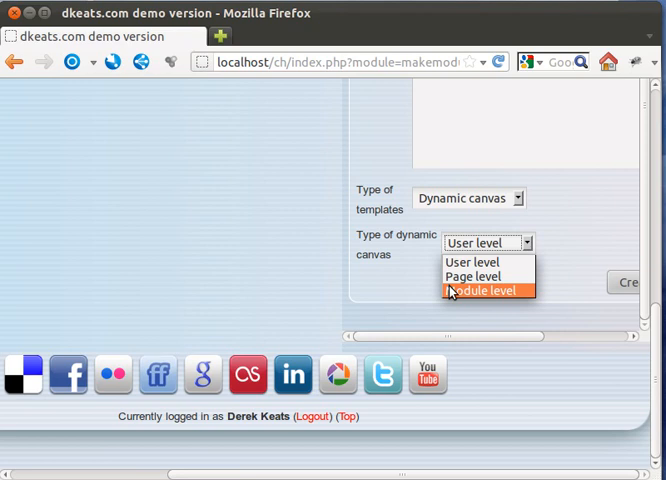
pyautogui.click(451, 291)
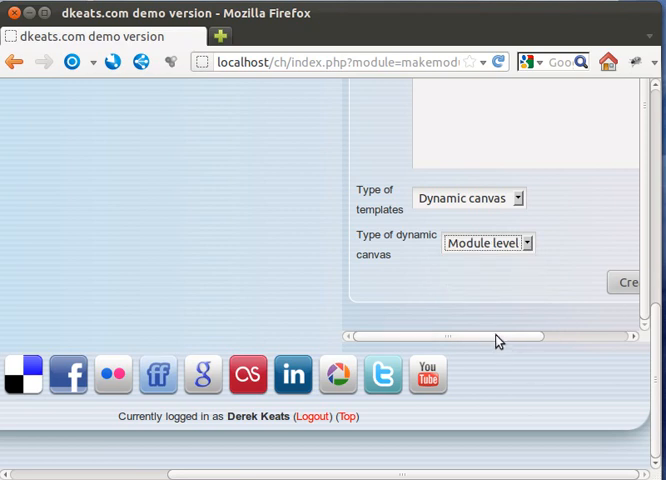
pyautogui.moveTo(495, 336); pyautogui.dragTo(650, 325)
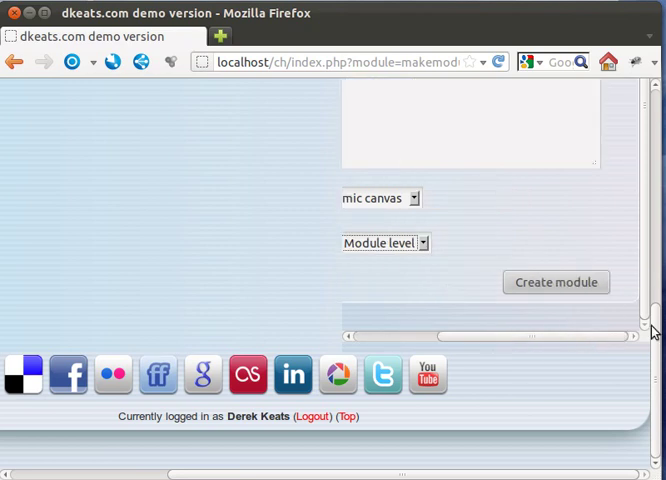
pyautogui.click(547, 286)
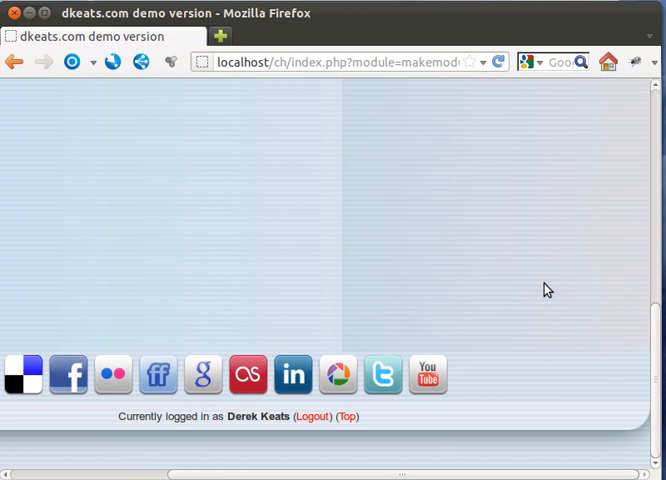
pyautogui.scroll(3, 547, 290)
pyautogui.scroll(3, 545, 285)
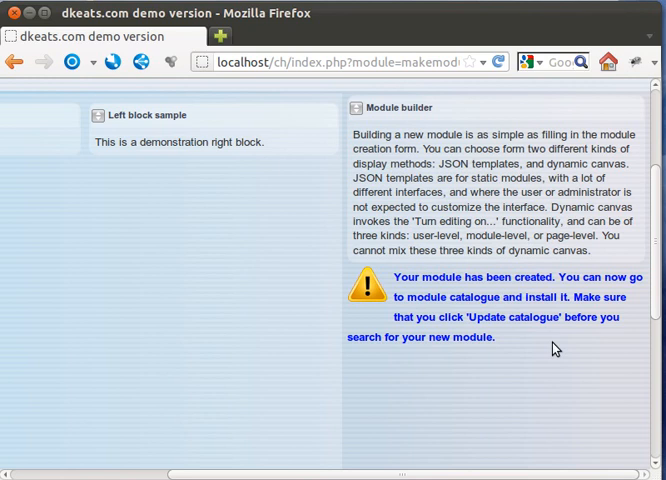
pyautogui.scroll(1, 555, 343)
pyautogui.scroll(2, 555, 342)
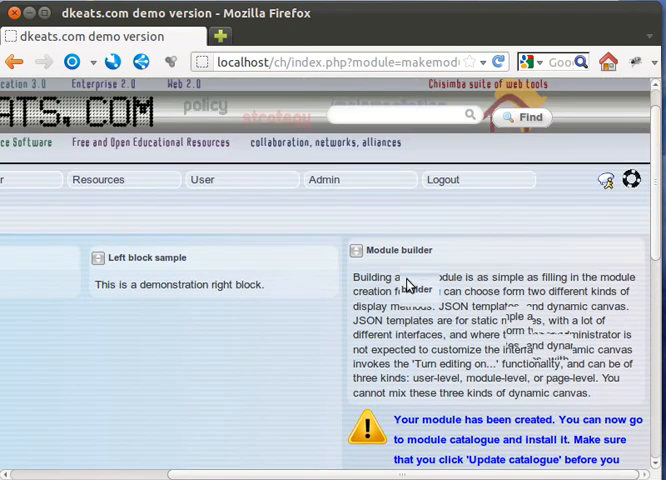
# Update the Module Catalogue and bring the NetBeans window over the browser
pyautogui.moveTo(323, 179)
pyautogui.click(401, 373)
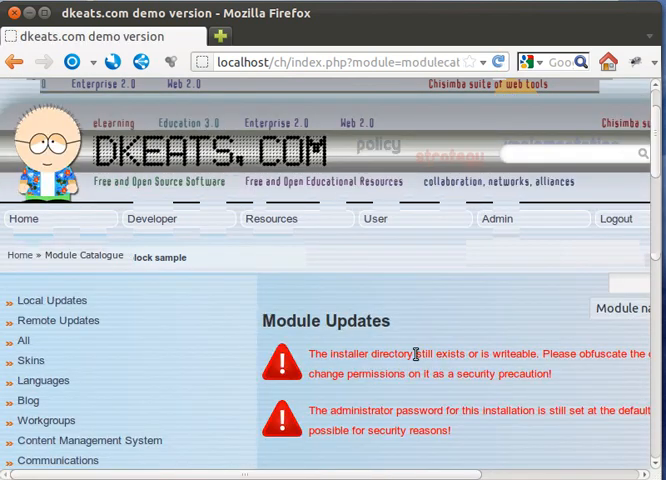
pyautogui.scroll(-5, 413, 339)
pyautogui.hscroll(5, 413, 474)
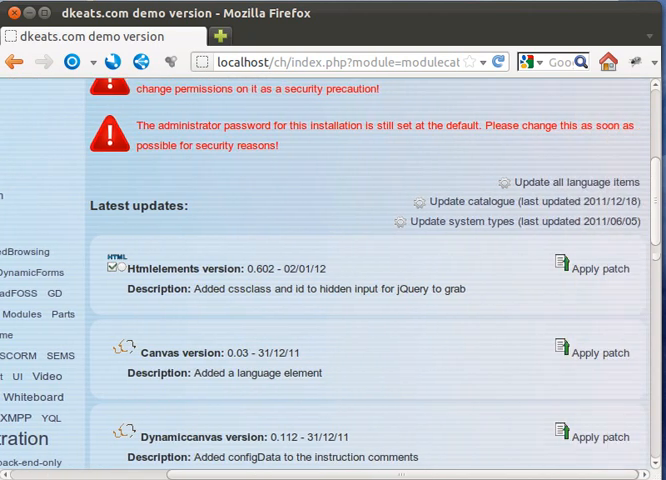
pyautogui.scroll(-3, 415, 366)
pyautogui.scroll(3, 413, 305)
pyautogui.scroll(5, 410, 304)
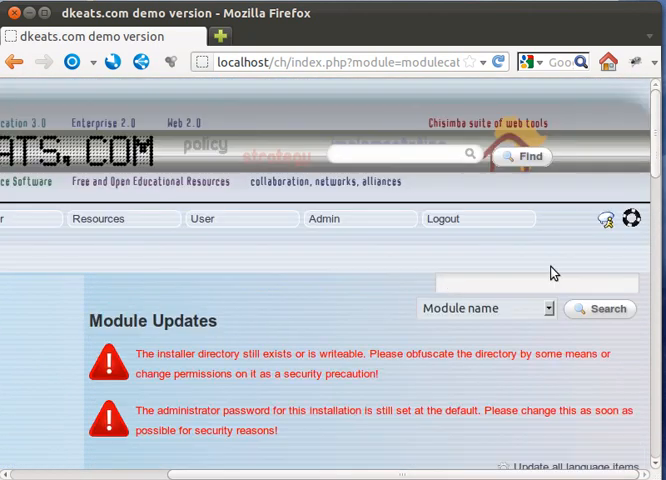
pyautogui.click(534, 291)
pyautogui.scroll(-3, 534, 291)
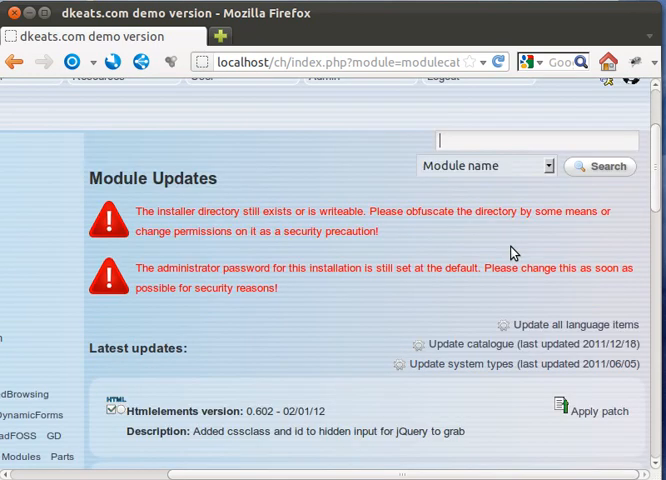
pyautogui.click(479, 349)
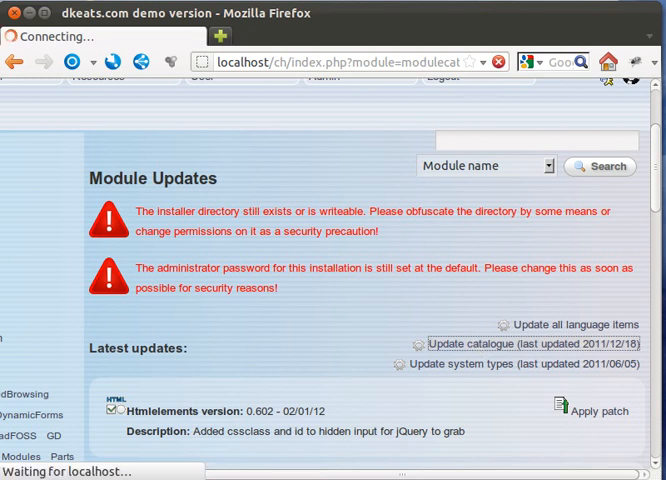
pyautogui.moveTo(640, 25)
pyautogui.mouseDown()
pyautogui.moveTo(386, 25)
pyautogui.moveTo(270, 15)
pyautogui.mouseUp()
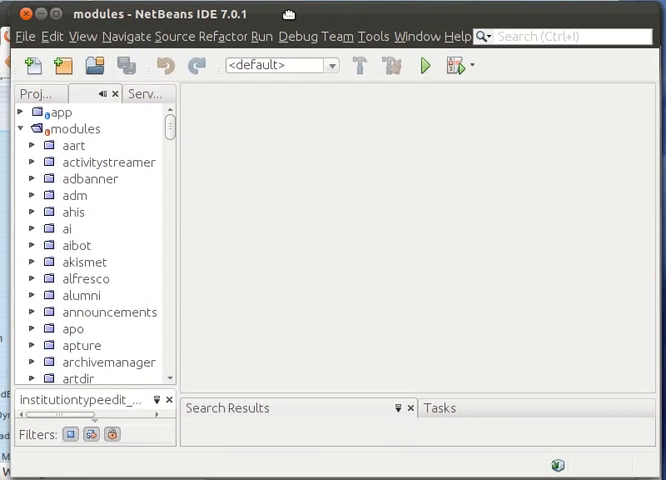
pyautogui.scroll(-2, 140, 197)
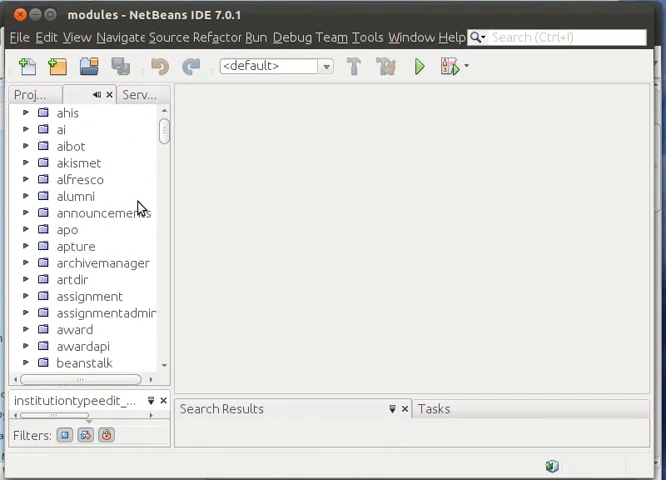
pyautogui.scroll(-2, 138, 208)
pyautogui.scroll(-3, 144, 227)
pyautogui.scroll(-3, 149, 233)
pyautogui.scroll(-5, 155, 234)
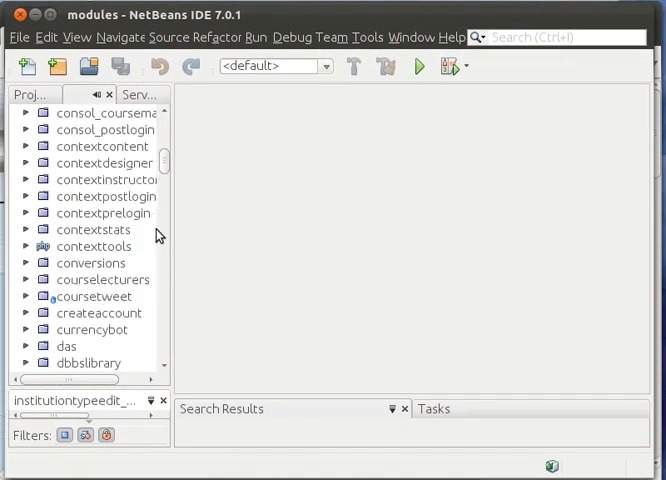
pyautogui.scroll(-10, 148, 205)
pyautogui.scroll(-5, 143, 218)
pyautogui.scroll(-5, 144, 224)
pyautogui.scroll(-5, 145, 228)
pyautogui.scroll(-5, 144, 232)
pyautogui.scroll(-4, 145, 233)
pyautogui.scroll(-6, 146, 235)
pyautogui.scroll(-5, 146, 235)
pyautogui.scroll(-5, 142, 237)
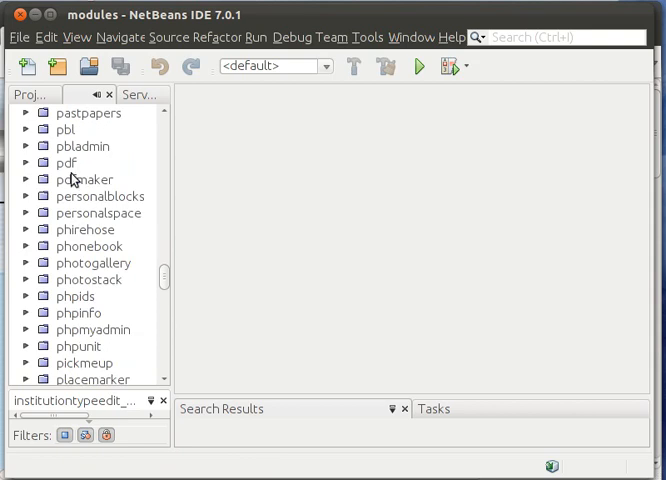
pyautogui.scroll(-5, 126, 293)
pyautogui.scroll(-3, 126, 293)
pyautogui.scroll(-1, 127, 291)
pyautogui.scroll(-3, 127, 291)
pyautogui.scroll(-1, 128, 291)
pyautogui.scroll(-2, 128, 291)
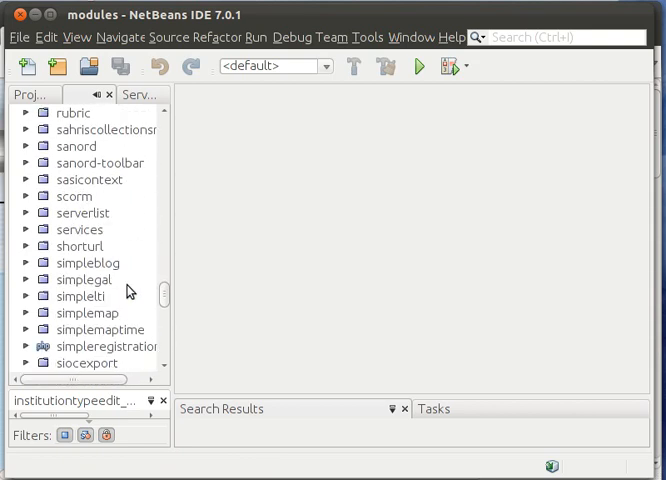
pyautogui.scroll(-1, 128, 291)
pyautogui.scroll(-2, 128, 291)
pyautogui.scroll(-2, 128, 291)
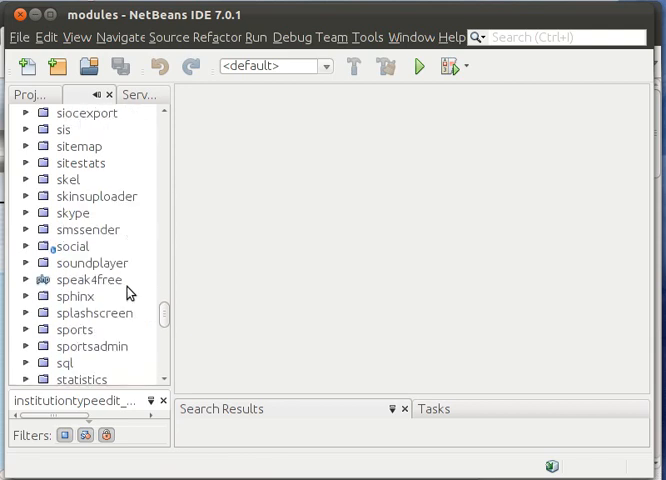
pyautogui.scroll(-1, 128, 291)
pyautogui.scroll(-2, 127, 301)
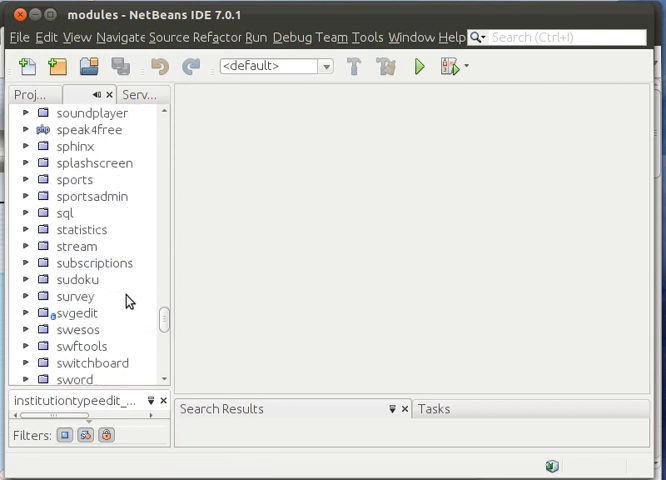
pyautogui.scroll(-1, 127, 301)
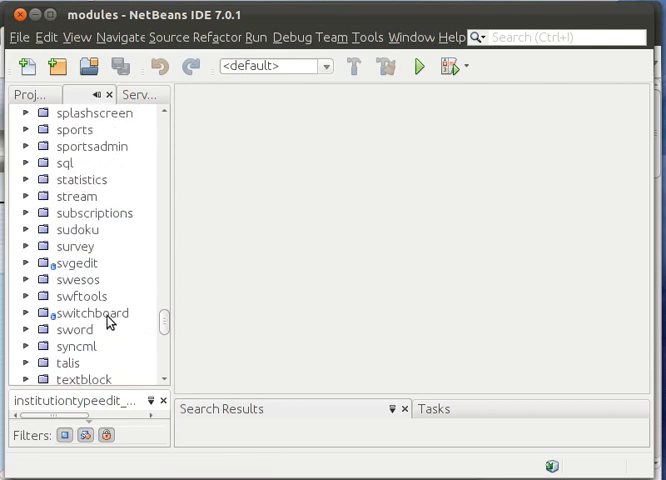
# Expand the new switchboard module folder and open its register.conf in the editor
pyautogui.click(27, 313)
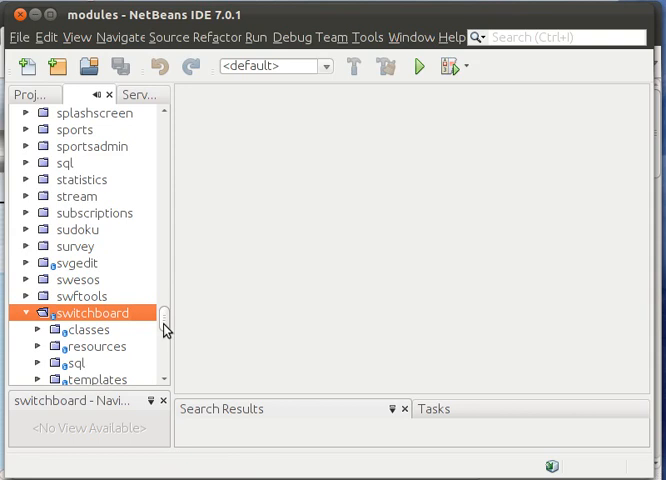
pyautogui.scroll(-6, 166, 330)
pyautogui.scroll(3, 167, 340)
pyautogui.scroll(2, 168, 336)
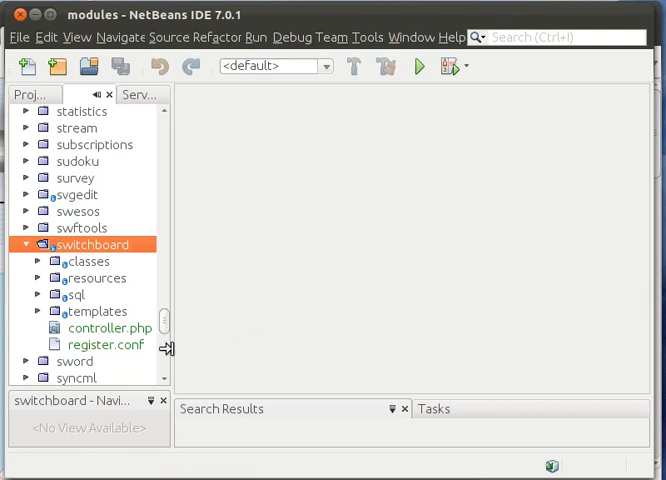
pyautogui.moveTo(166, 348); pyautogui.dragTo(295, 345)
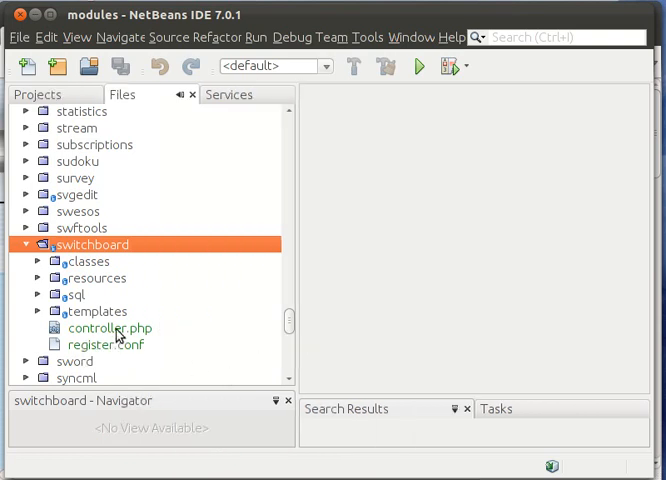
pyautogui.click(118, 332)
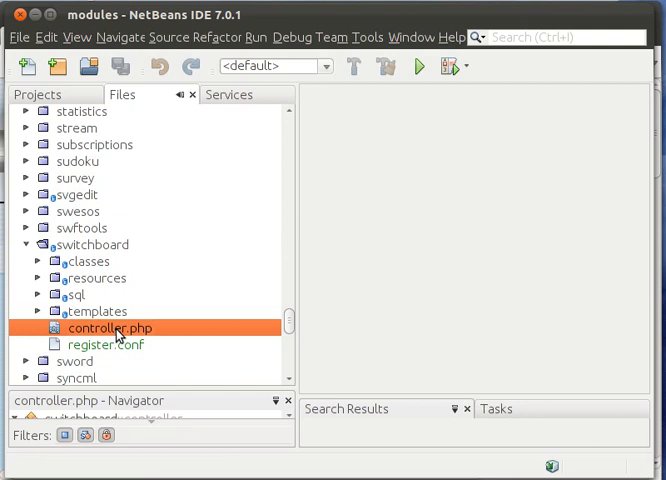
pyautogui.click(96, 346)
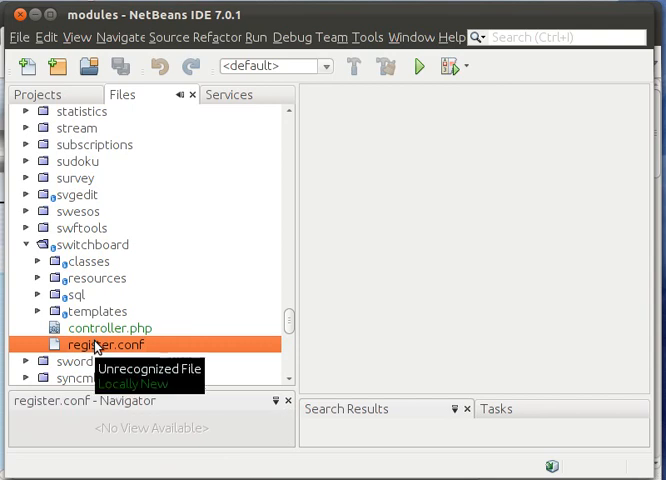
pyautogui.doubleClick(96, 346)
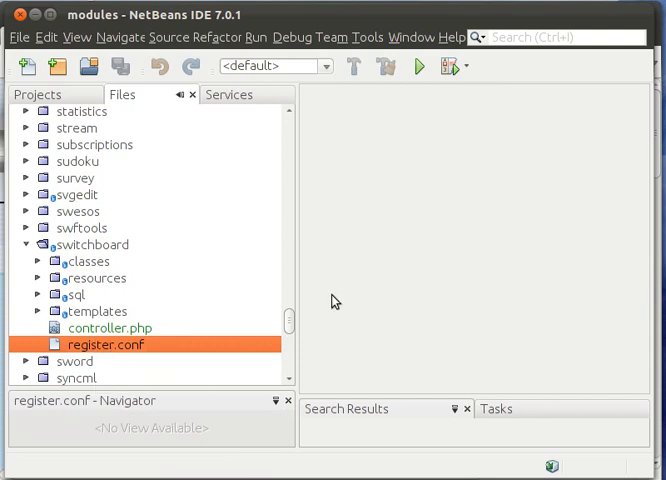
pyautogui.scroll(-1, 460, 212)
pyautogui.scroll(1, 460, 212)
pyautogui.scroll(-2, 450, 222)
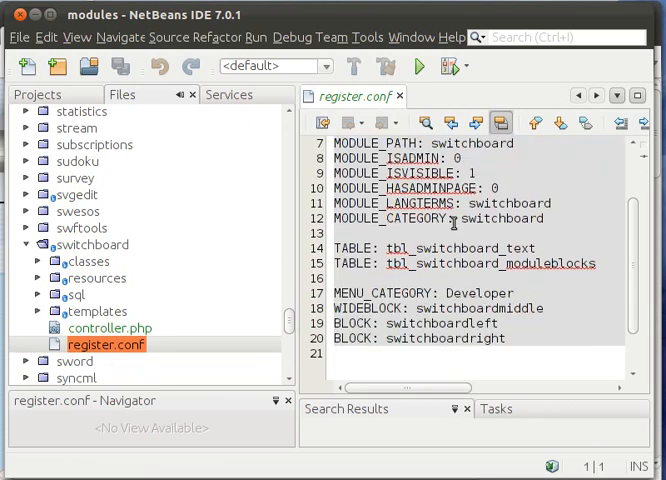
pyautogui.scroll(-1, 450, 222)
pyautogui.scroll(1, 455, 224)
pyautogui.scroll(2, 457, 226)
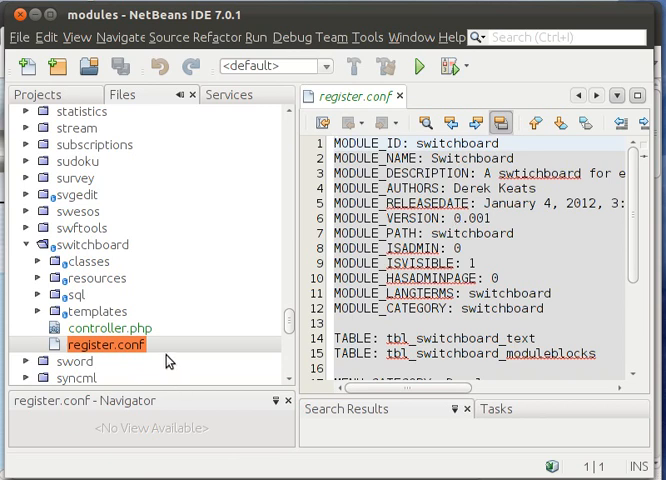
# Open templates > content > main_tpl.php and review its module-level canvas code
pyautogui.click(37, 312)
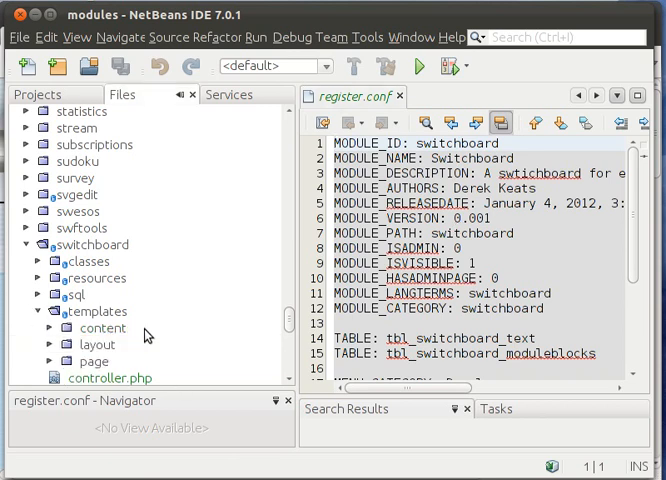
pyautogui.scroll(-1, 142, 336)
pyautogui.click(134, 345)
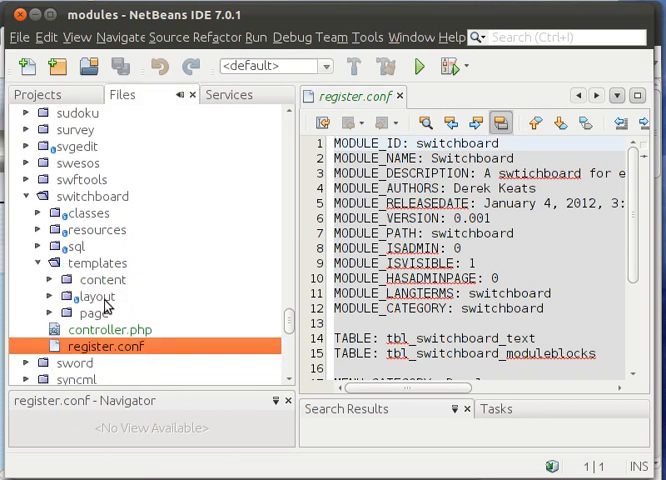
pyautogui.click(100, 298)
pyautogui.click(101, 315)
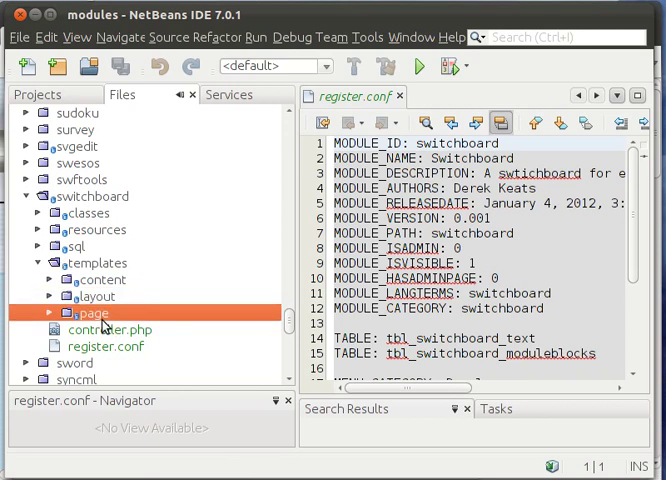
pyautogui.click(49, 280)
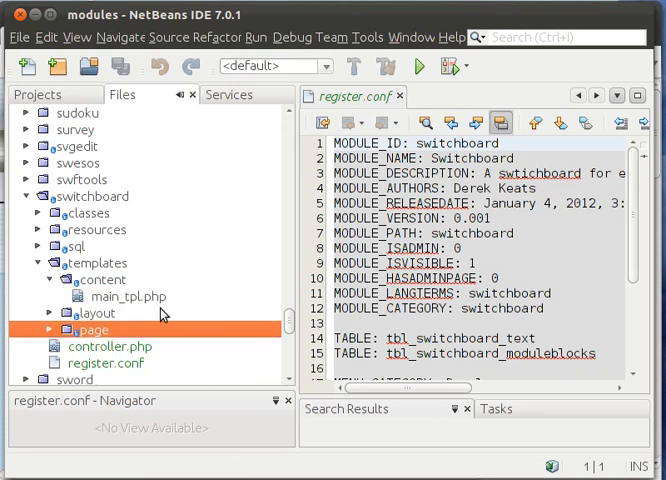
pyautogui.click(150, 302)
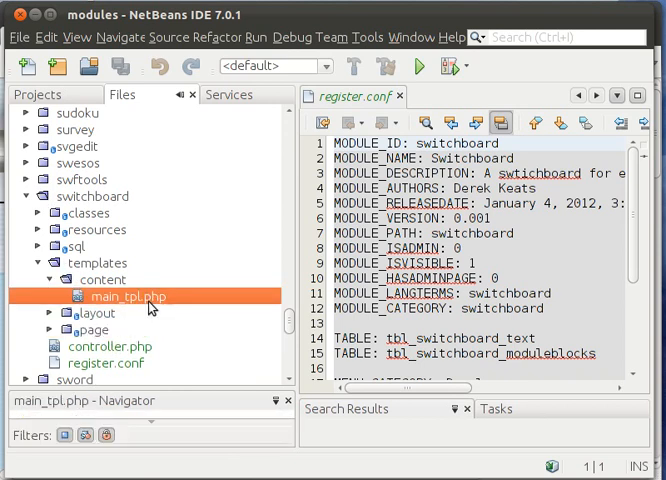
pyautogui.doubleClick(119, 296)
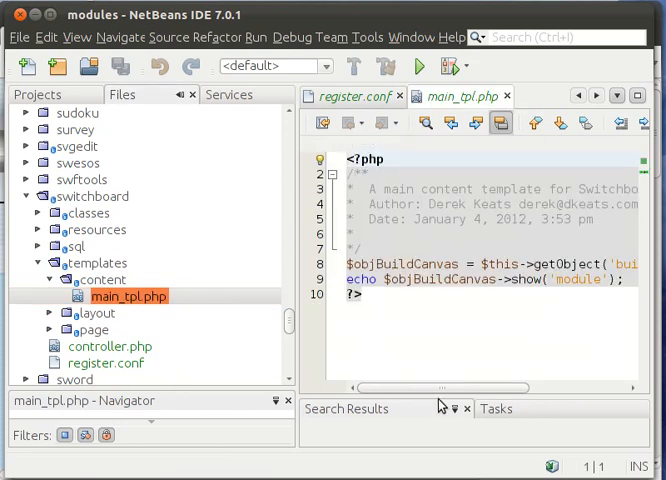
pyautogui.moveTo(462, 388); pyautogui.dragTo(389, 387)
pyautogui.moveTo(407, 393); pyautogui.dragTo(366, 392)
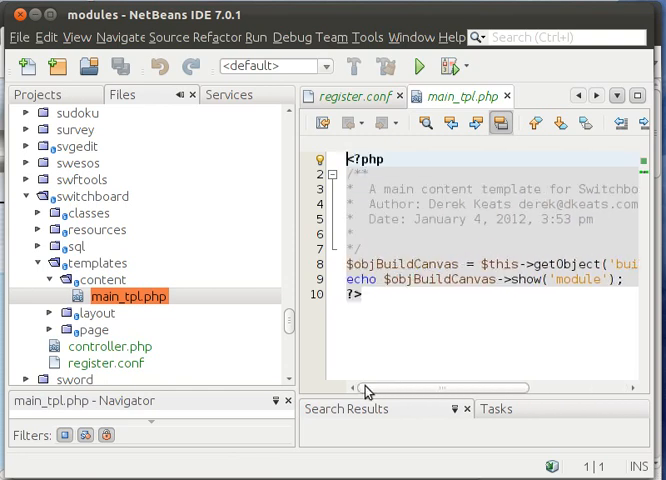
pyautogui.moveTo(443, 394); pyautogui.dragTo(462, 397)
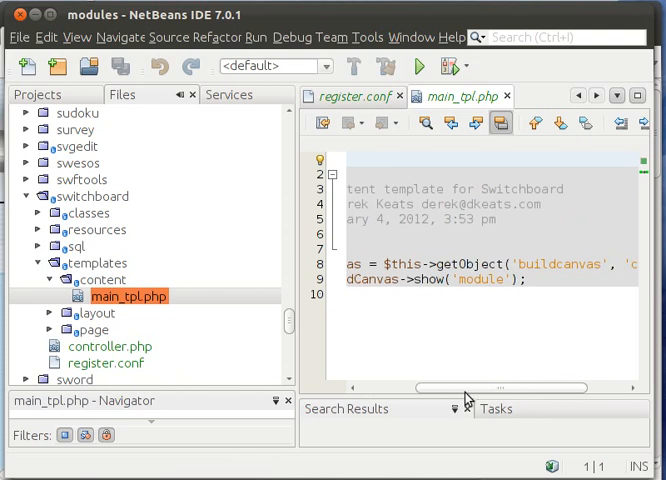
pyautogui.click(494, 295)
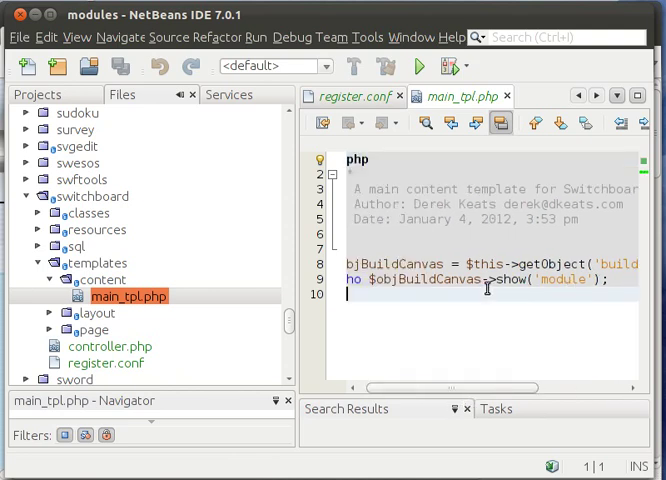
pyautogui.doubleClick(588, 281)
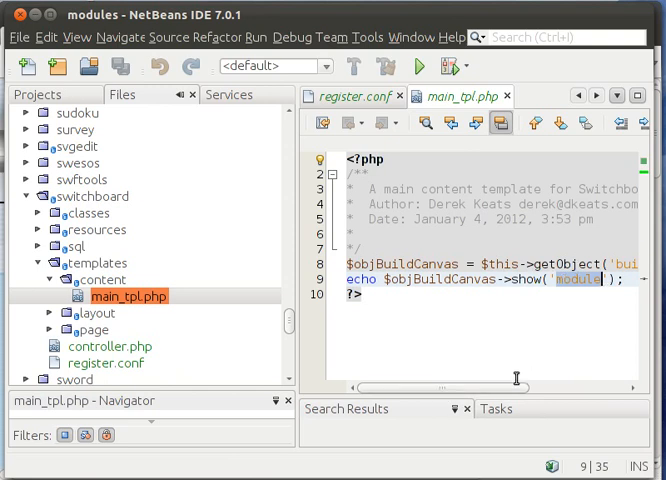
pyautogui.click(35, 268)
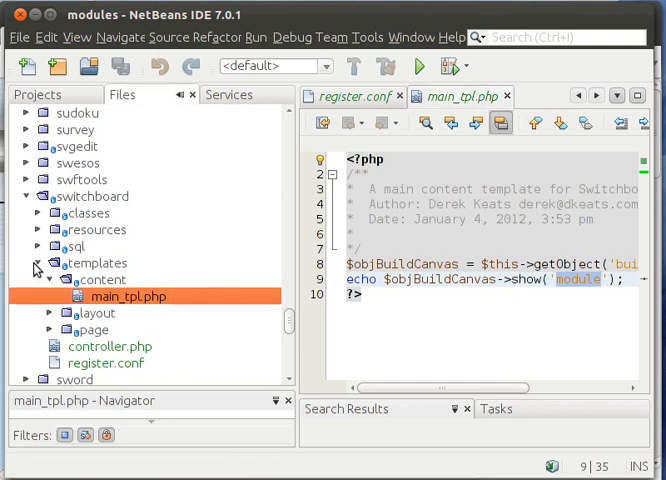
# Inspect the sql folder's files: tbl_switchboard_text.sql, tbl_switchboard_moduleblocks.sql and defaultdata.xml
pyautogui.click(38, 263)
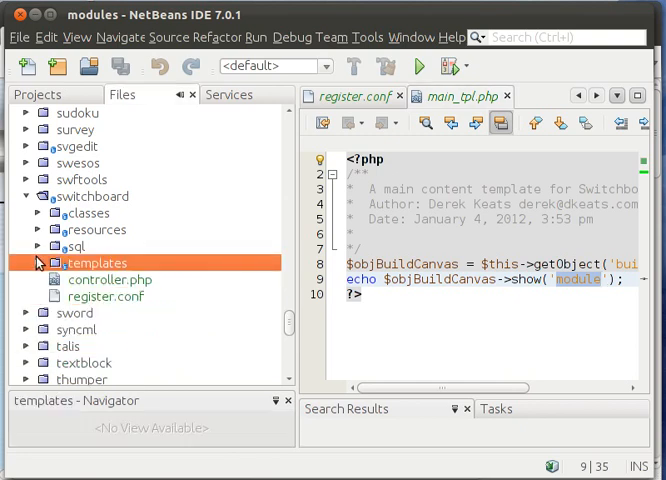
pyautogui.click(38, 247)
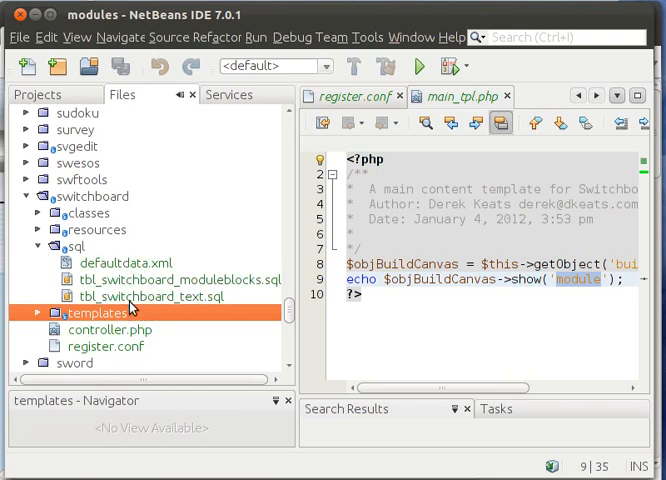
pyautogui.click(132, 296)
pyautogui.click(132, 279)
pyautogui.click(127, 264)
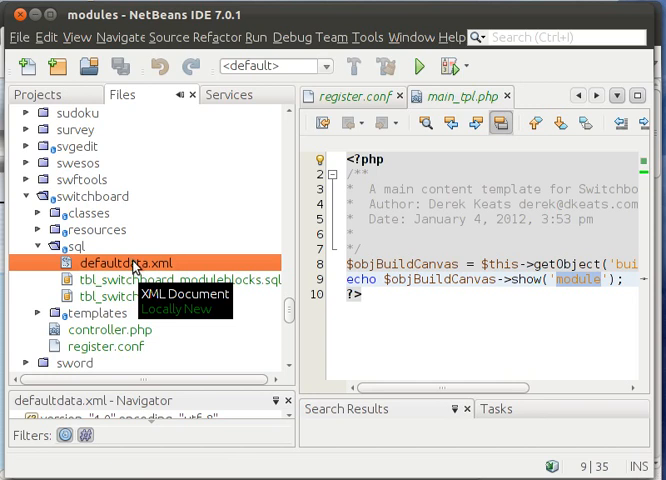
# Collapse sql and expand the resources folder to list sample.txt and switchboard.js
pyautogui.click(36, 247)
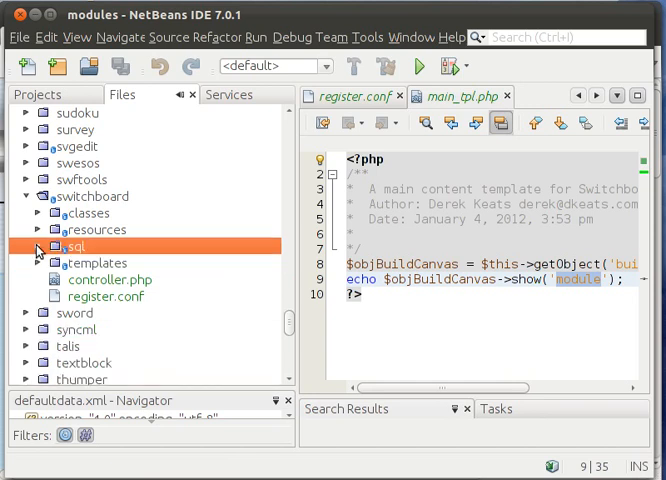
pyautogui.click(37, 230)
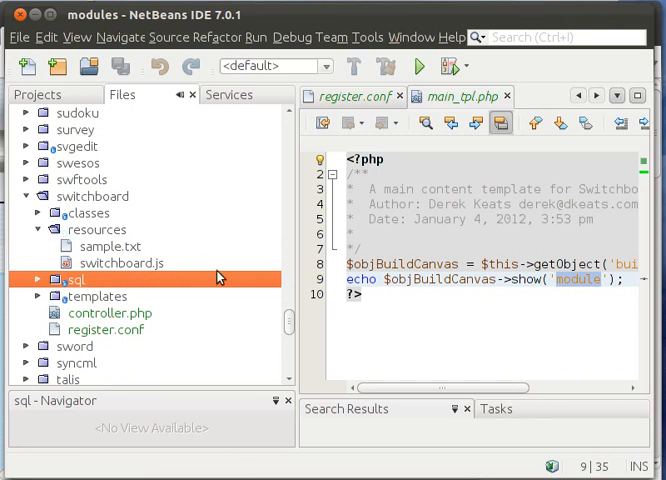
# Open switchboard.js from resources in the editor to view its jQuery code
pyautogui.click(155, 264)
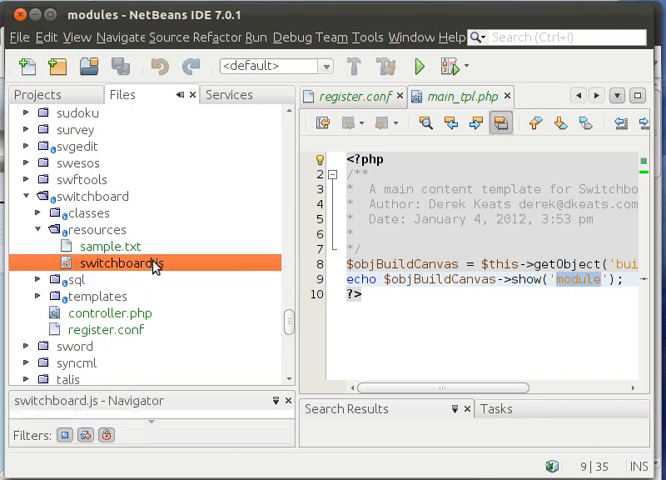
pyautogui.doubleClick(155, 266)
pyautogui.scroll(-4, 463, 234)
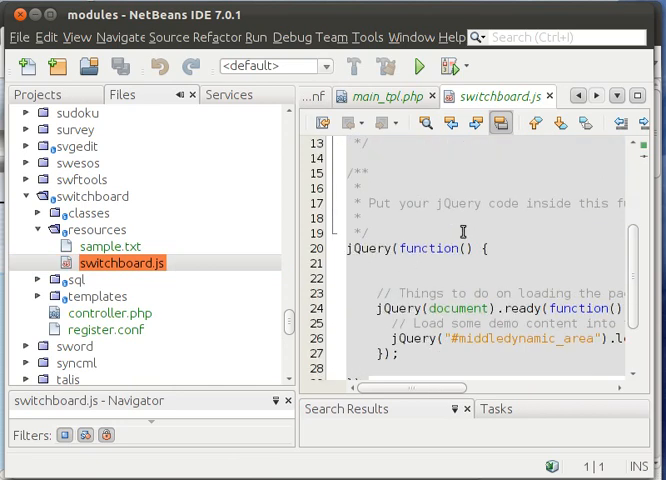
pyautogui.scroll(-2, 463, 250)
pyautogui.moveTo(415, 389)
pyautogui.mouseDown()
pyautogui.moveTo(522, 400)
pyautogui.moveTo(308, 384)
pyautogui.mouseUp()
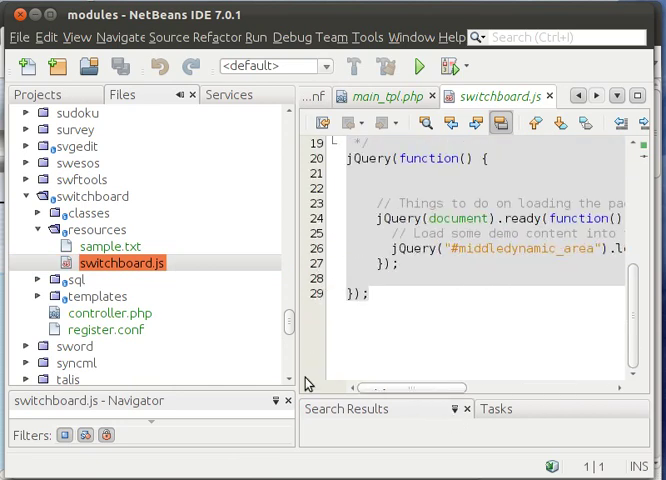
# Expand the classes folder and select block_switchboardmiddle_class_inc.php
pyautogui.click(35, 219)
pyautogui.click(38, 215)
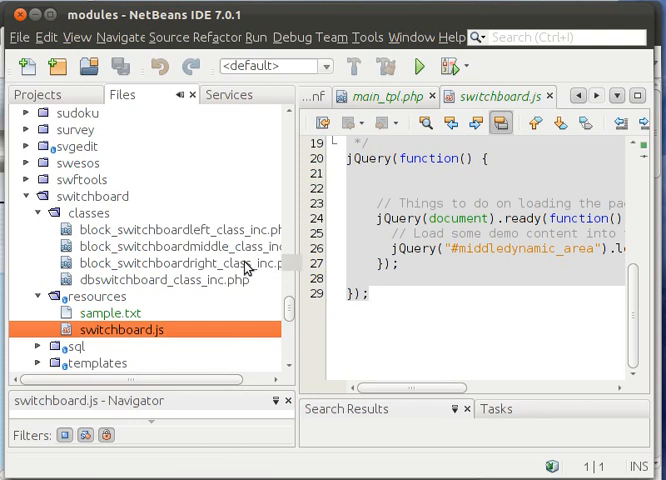
pyautogui.click(188, 247)
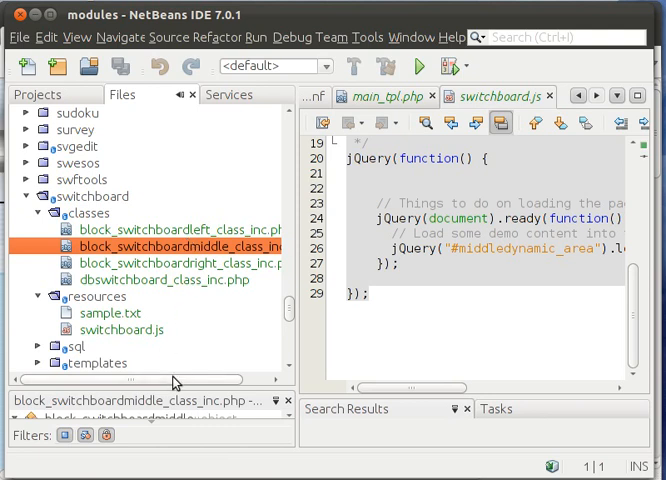
# Collapse the switchboard module folder in the Files tree
pyautogui.click(25, 197)
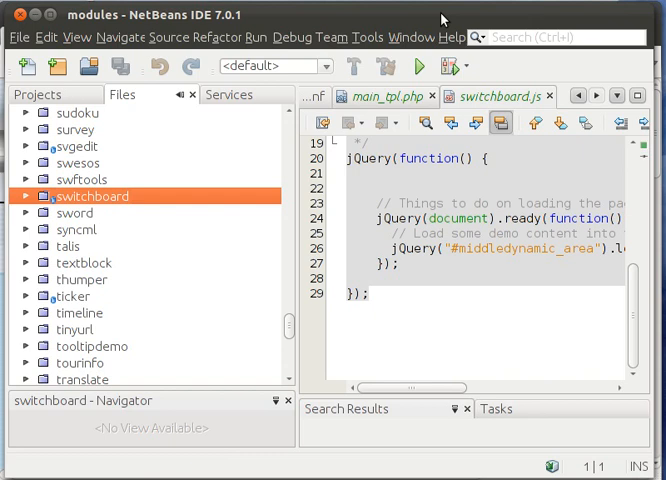
pyautogui.scroll(1, 492, 356)
pyautogui.scroll(3, 492, 356)
pyautogui.scroll(2, 492, 356)
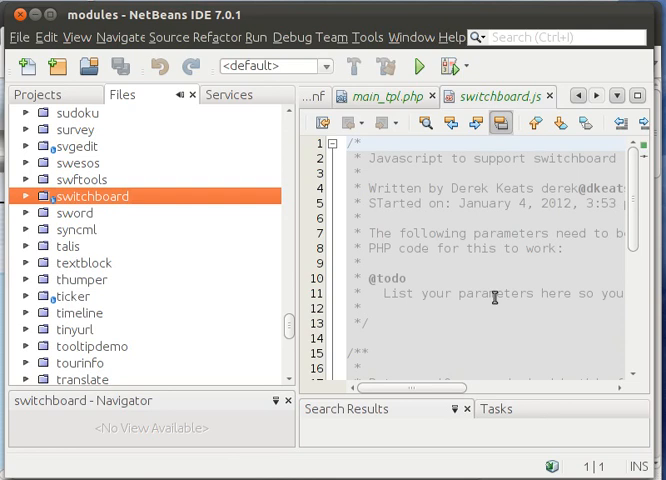
pyautogui.scroll(-3, 494, 297)
pyautogui.scroll(-2, 494, 297)
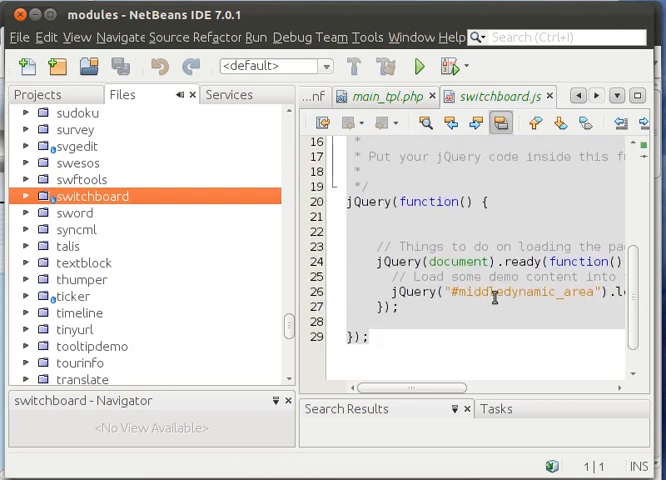
pyautogui.scroll(3, 495, 298)
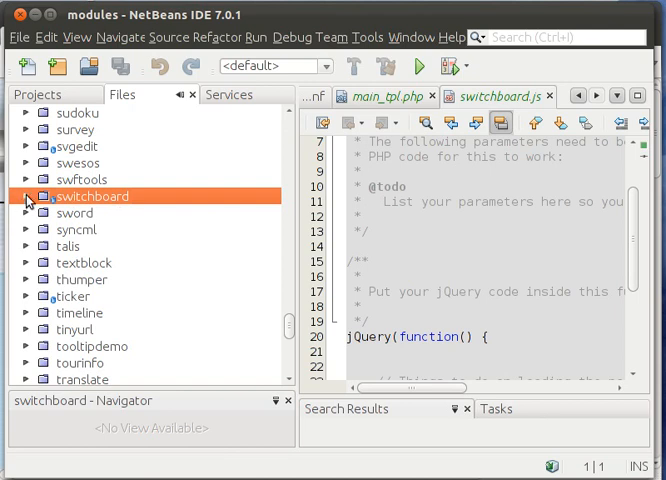
pyautogui.scroll(-2, 502, 230)
pyautogui.scroll(-2, 505, 233)
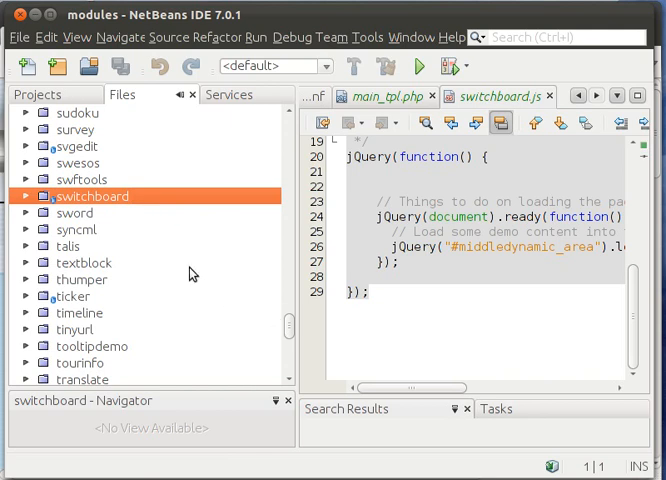
pyautogui.scroll(1, 193, 274)
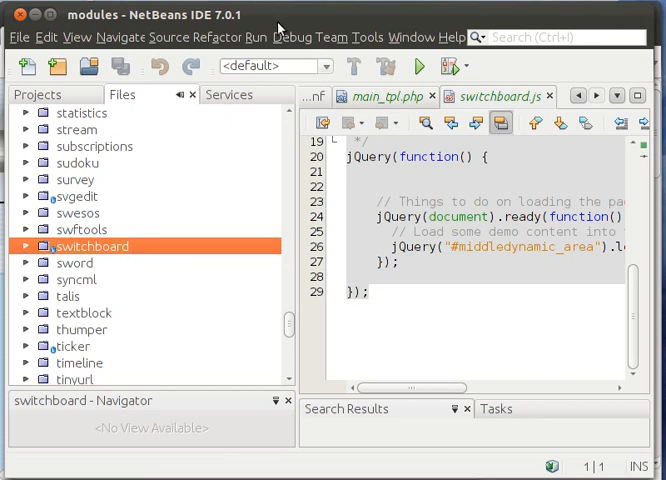
pyautogui.scroll(-3, 502, 296)
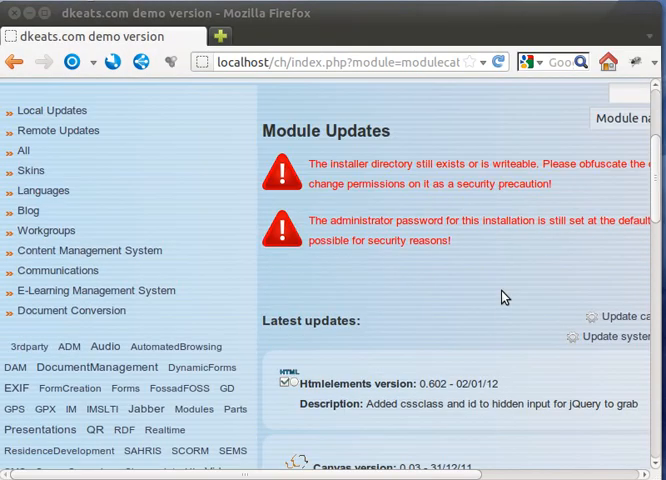
pyautogui.scroll(-1, 502, 300)
pyautogui.scroll(1, 500, 309)
# Search the Module Catalogue for 'switchboard', accepting the autocomplete suggestion
pyautogui.moveTo(367, 475); pyautogui.dragTo(510, 475)
pyautogui.scroll(2, 500, 200)
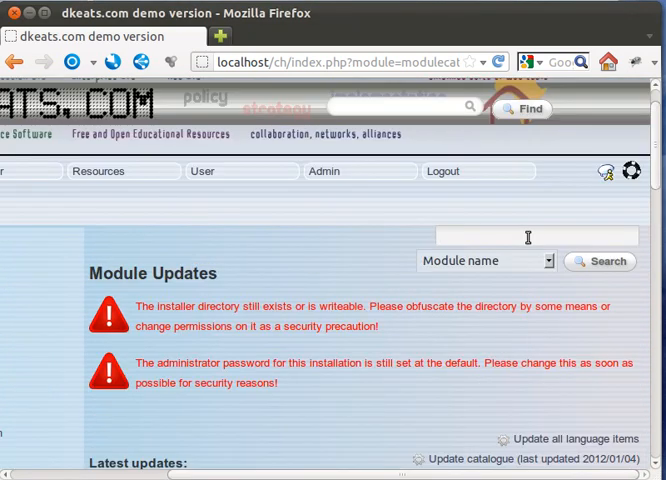
pyautogui.click(528, 237)
pyautogui.write('Switchb oar')
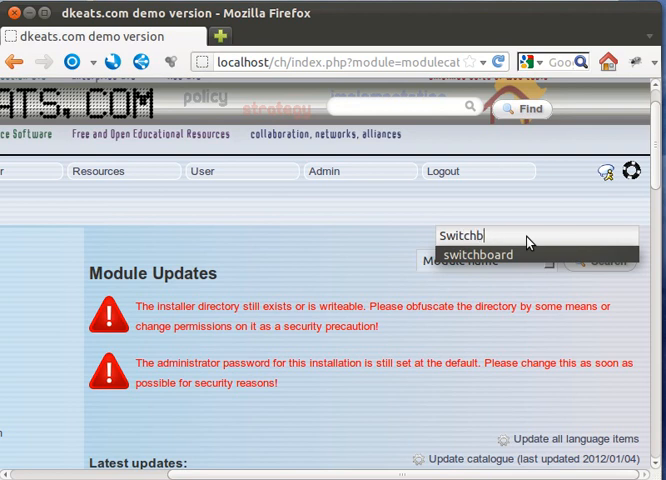
pyautogui.click(496, 256)
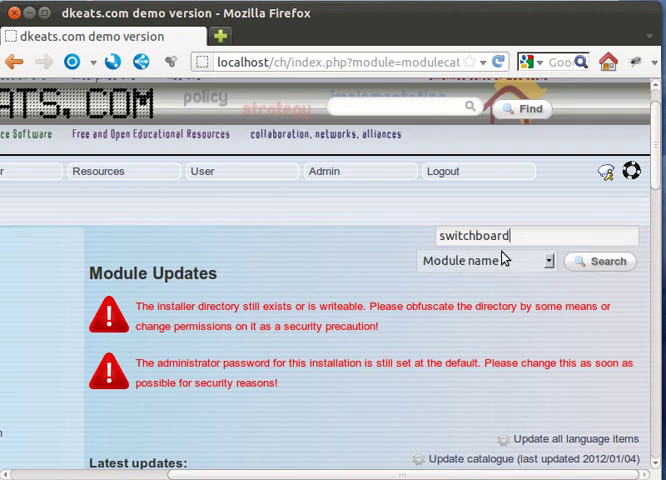
pyautogui.click(591, 261)
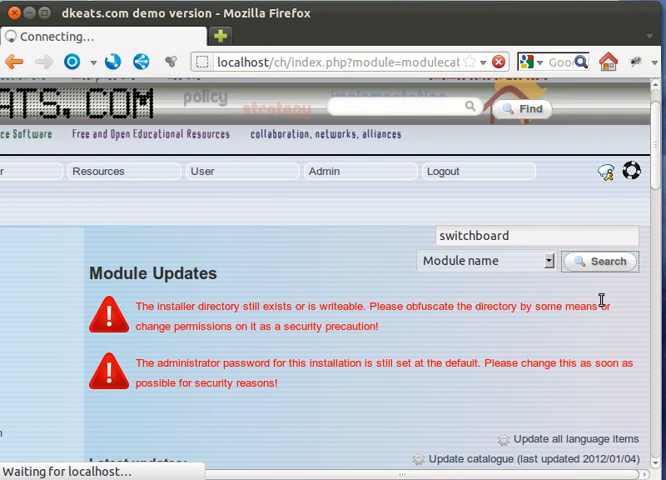
pyautogui.scroll(-4, 581, 336)
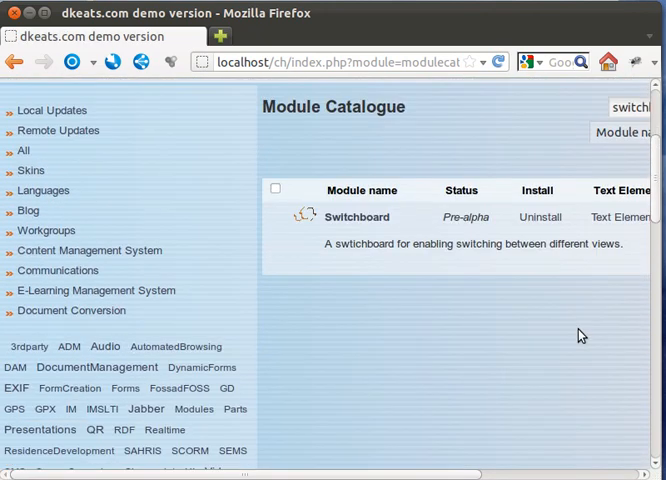
pyautogui.scroll(1, 581, 336)
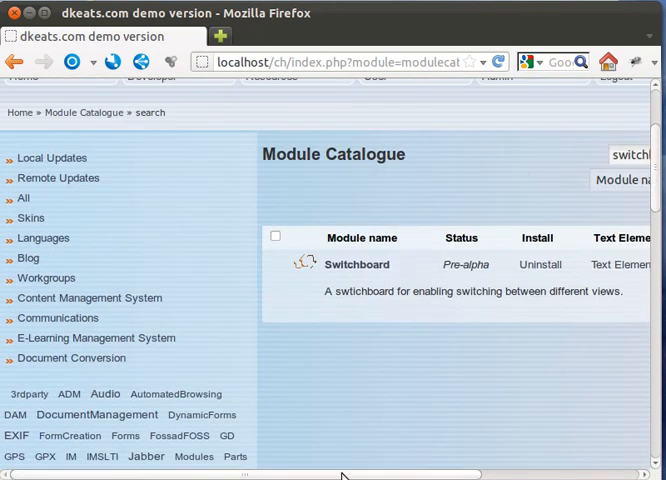
# Open the Switchboard module page from the catalogue search results
pyautogui.moveTo(342, 475); pyautogui.dragTo(507, 476)
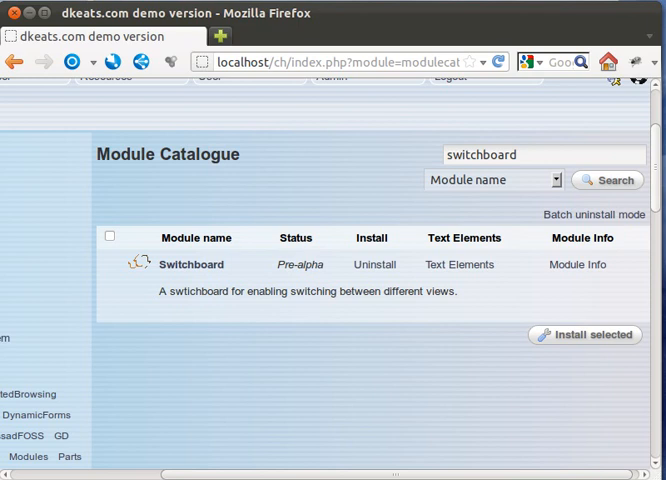
pyautogui.hscroll(1, 370, 300)
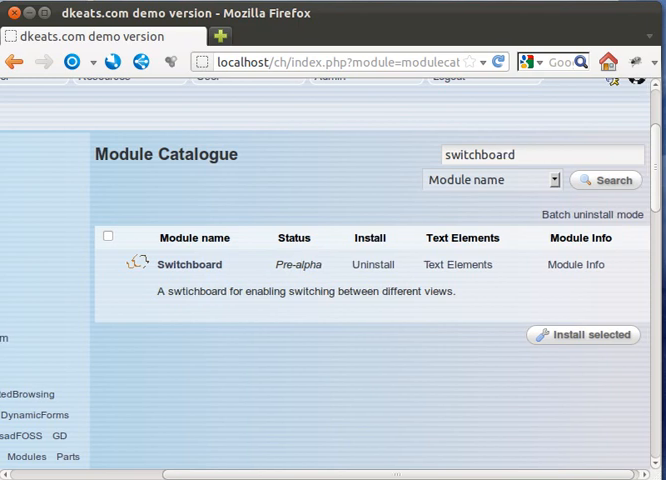
pyautogui.moveTo(489, 475); pyautogui.dragTo(447, 475)
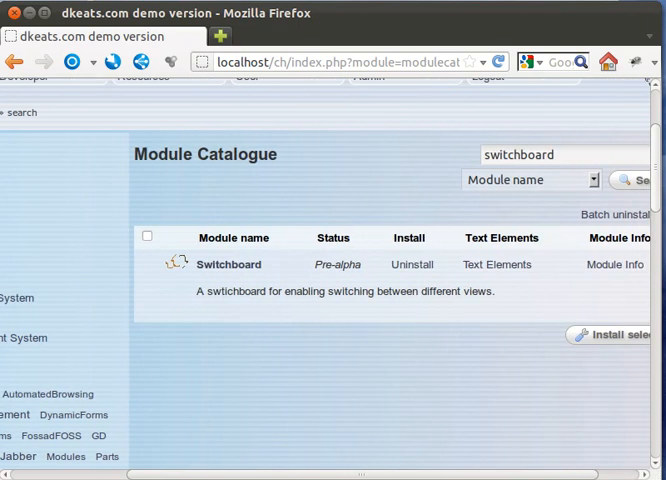
pyautogui.click(232, 266)
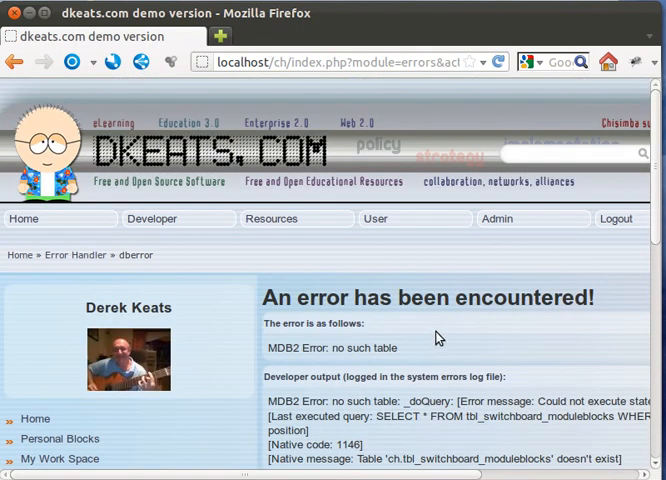
pyautogui.scroll(-1, 458, 353)
pyautogui.scroll(-2, 462, 358)
pyautogui.scroll(3, 465, 364)
pyautogui.click(12, 66)
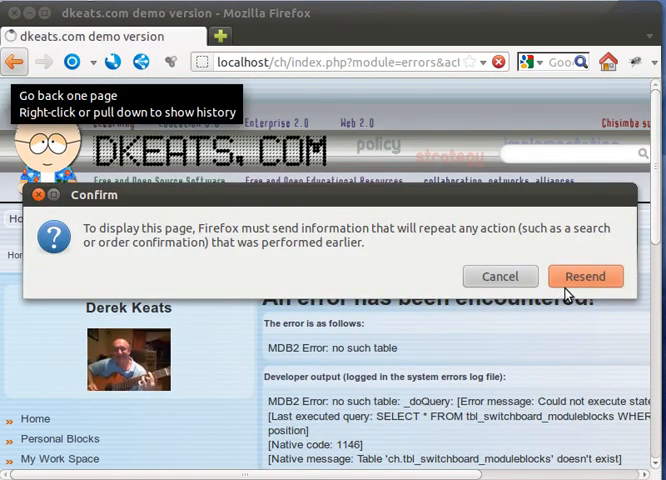
pyautogui.click(595, 280)
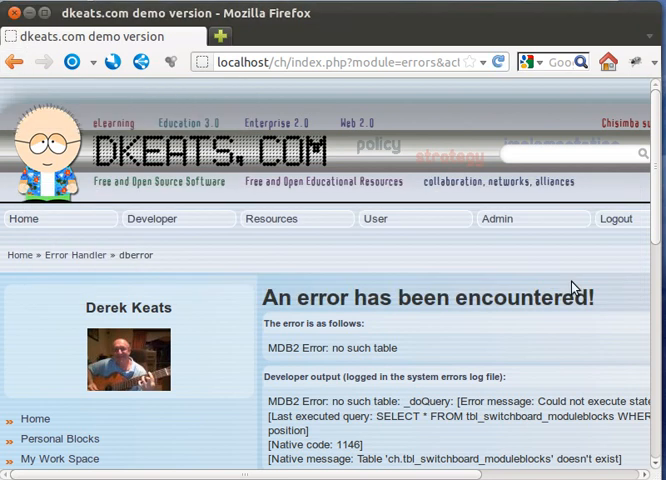
pyautogui.scroll(-1, 575, 320)
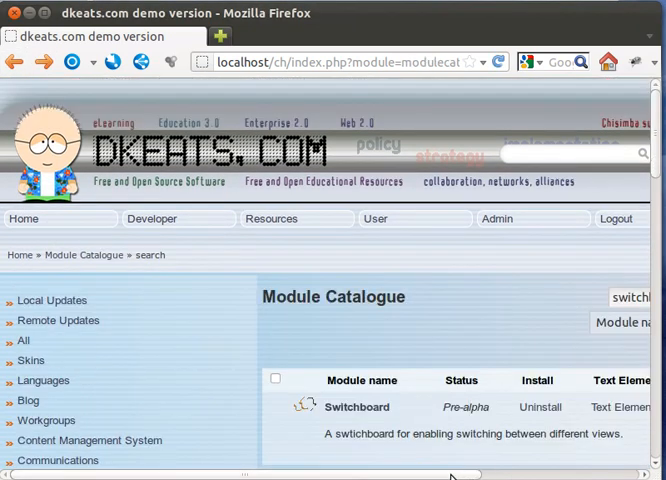
pyautogui.moveTo(450, 474); pyautogui.dragTo(635, 473)
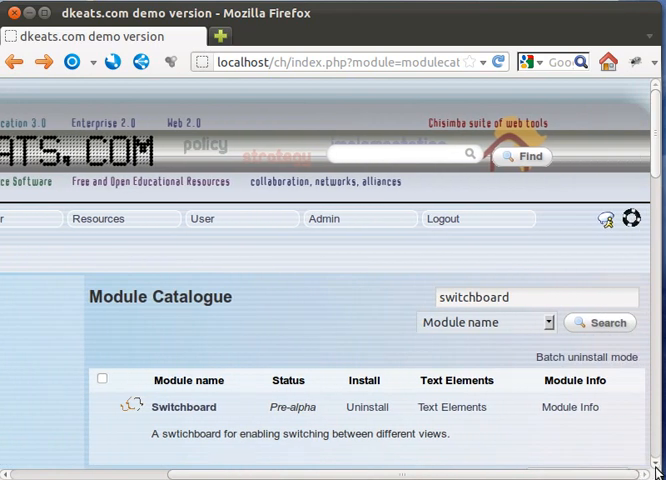
# Uninstall the Switchboard module, confirm, reinstall it, and open its page
pyautogui.click(367, 408)
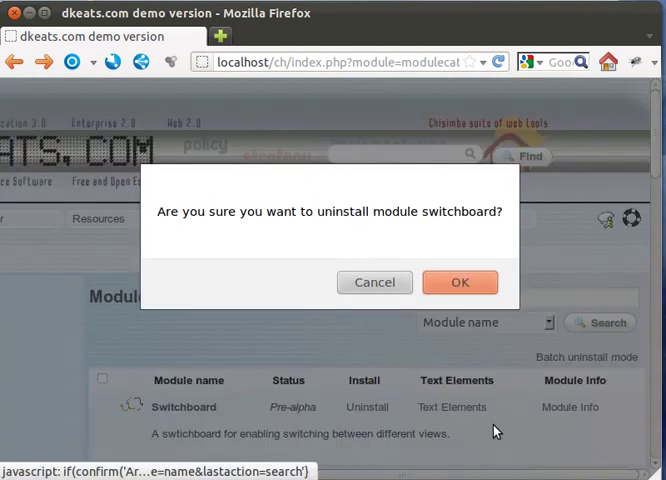
pyautogui.click(458, 284)
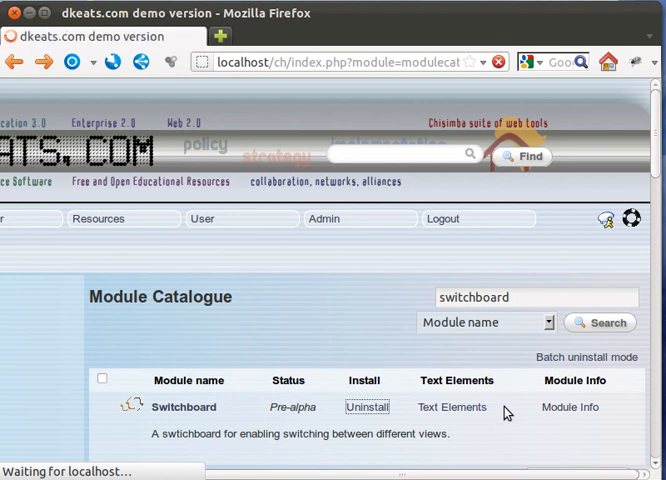
pyautogui.scroll(-3, 507, 413)
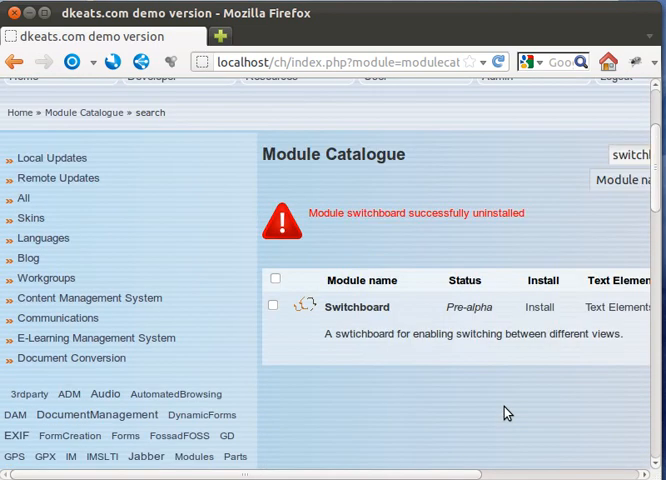
pyautogui.click(532, 308)
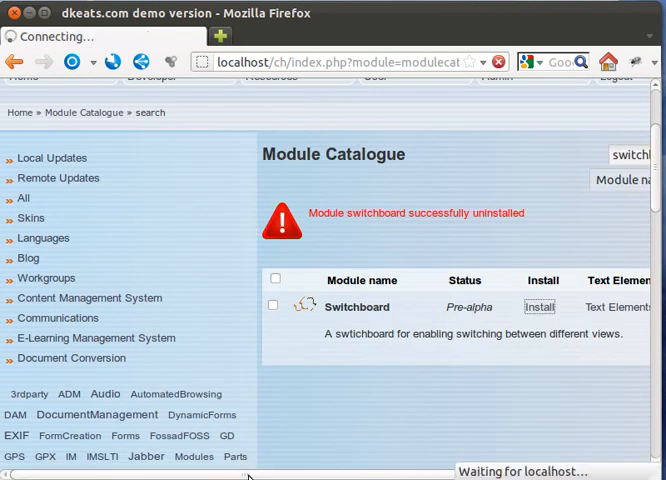
pyautogui.moveTo(253, 476); pyautogui.dragTo(411, 476)
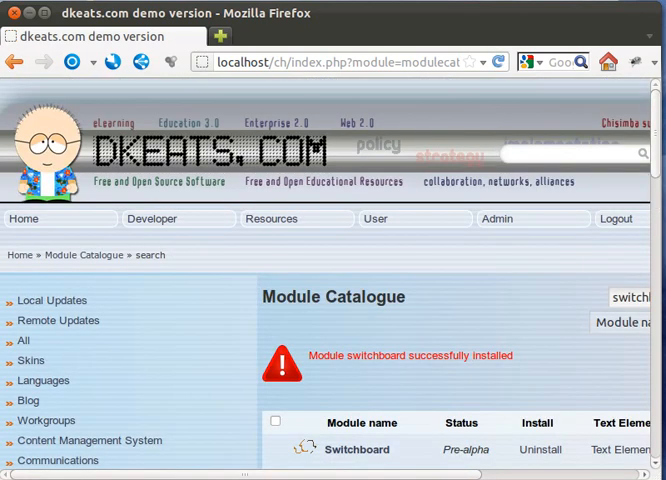
pyautogui.click(357, 450)
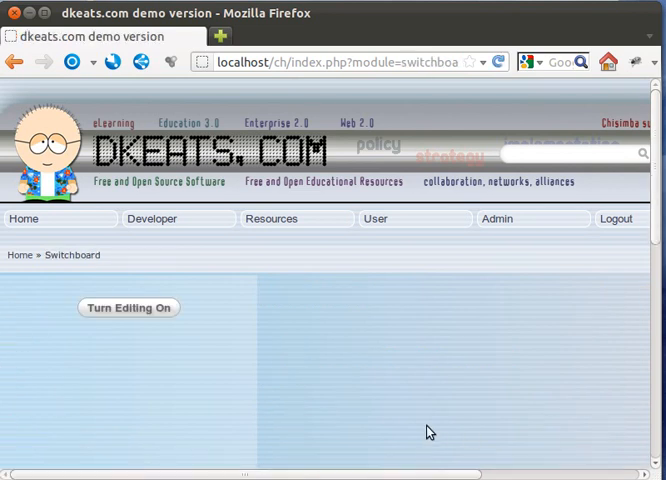
pyautogui.scroll(-4, 438, 406)
pyautogui.scroll(4, 445, 303)
pyautogui.scroll(-2, 492, 328)
pyautogui.scroll(-2, 492, 328)
pyautogui.scroll(4, 492, 328)
pyautogui.scroll(-2, 492, 328)
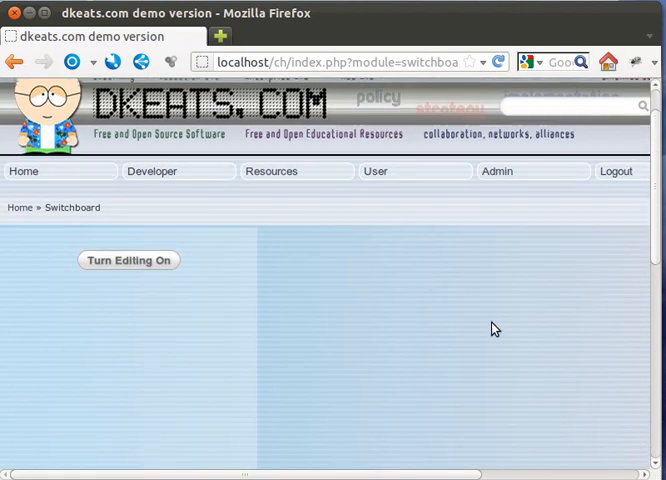
pyautogui.scroll(-5, 500, 329)
pyautogui.scroll(-5, 494, 401)
pyautogui.scroll(3, 494, 401)
pyautogui.scroll(3, 380, 400)
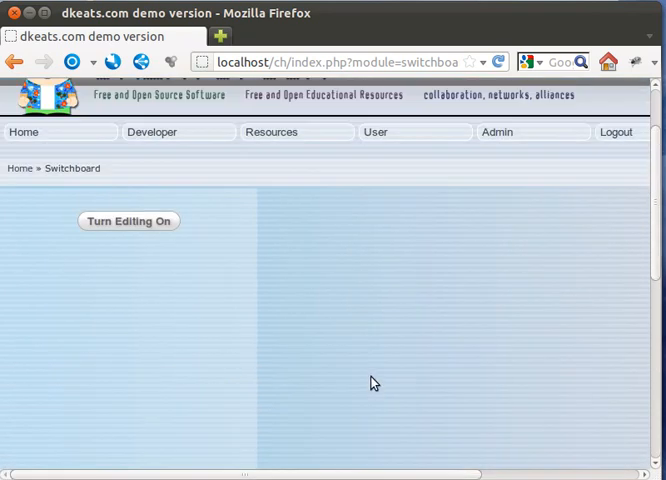
pyautogui.scroll(2, 372, 384)
pyautogui.hscroll(3, 333, 476)
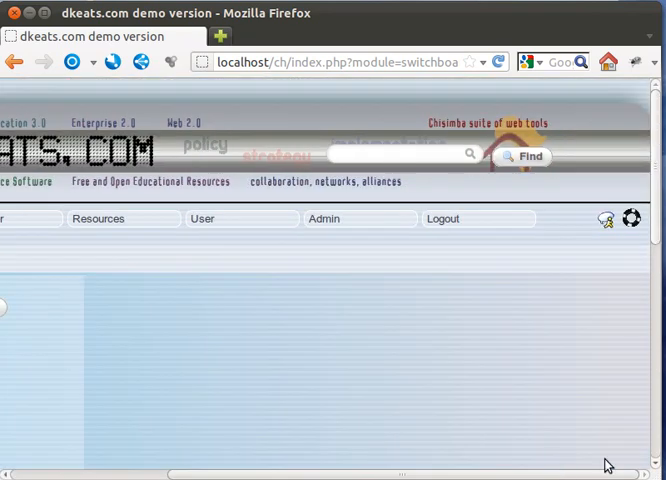
pyautogui.scroll(-5, 486, 354)
pyautogui.scroll(-3, 487, 368)
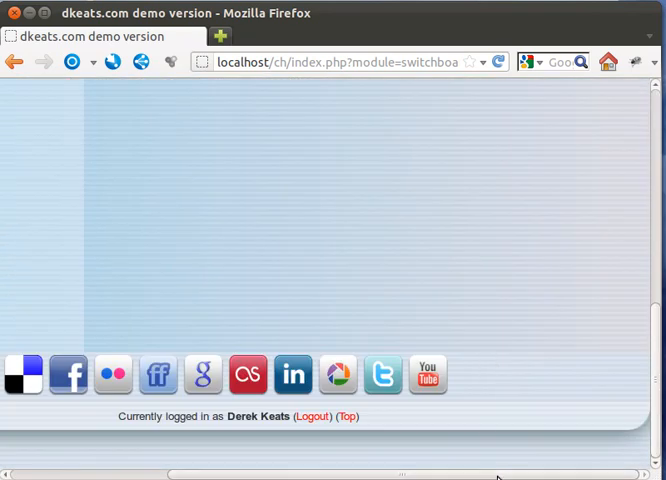
pyautogui.hscroll(-3, 358, 473)
pyautogui.hscroll(-1, 114, 409)
pyautogui.scroll(8, 82, 313)
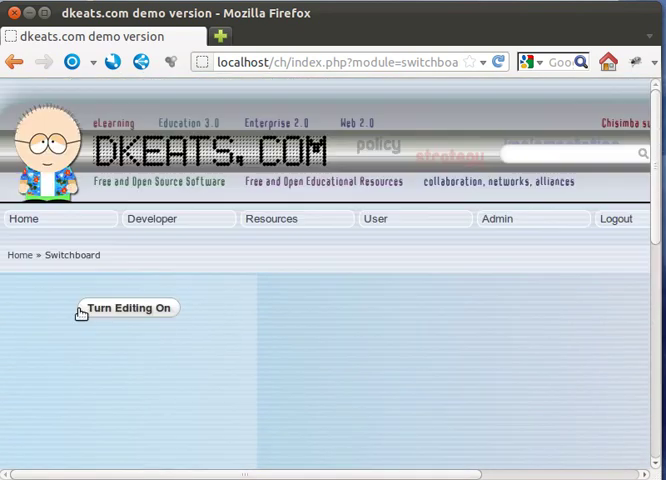
# Turn editing on and add a Skin block to the left column
pyautogui.click(133, 311)
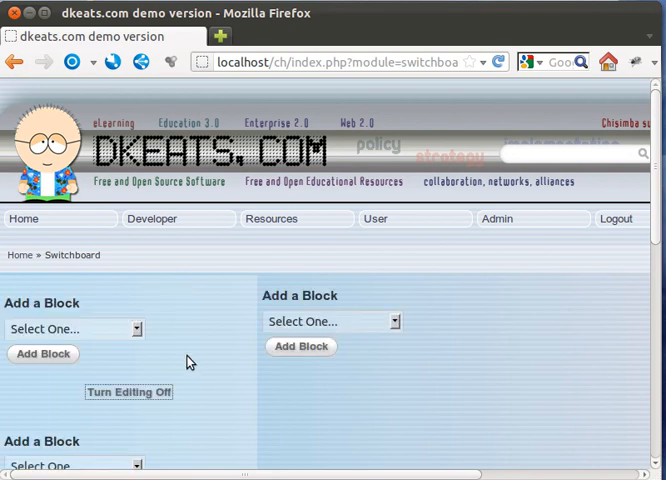
pyautogui.click(134, 330)
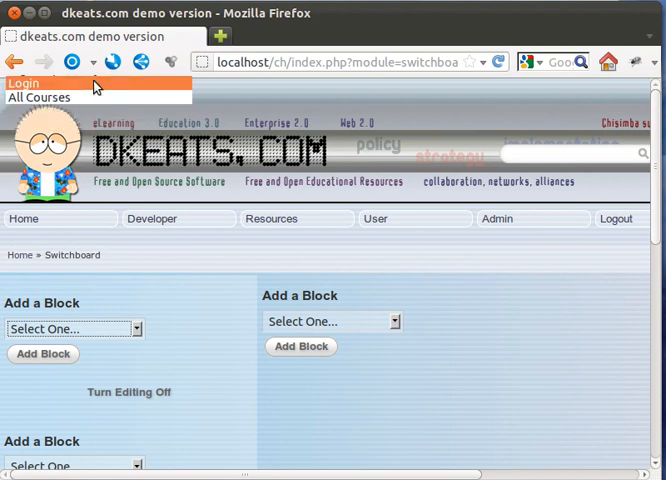
pyautogui.click(90, 64)
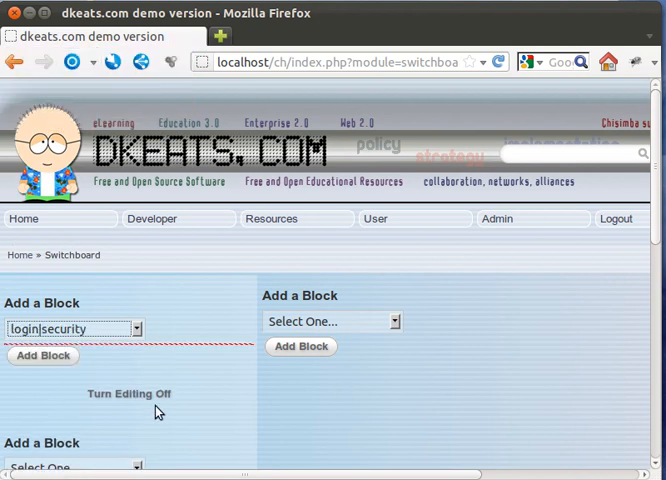
pyautogui.scroll(-2, 158, 400)
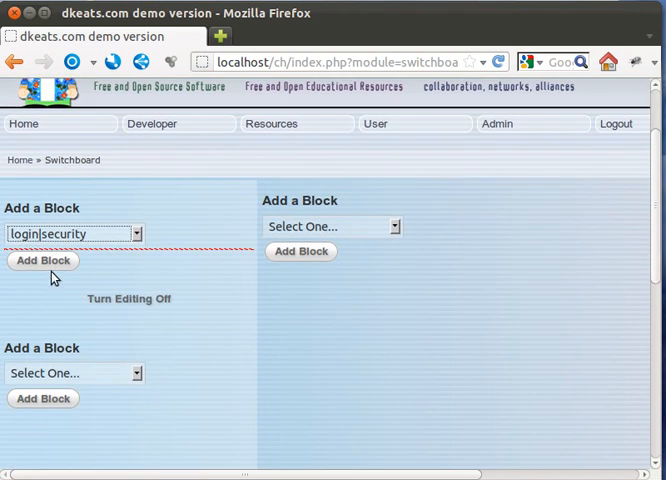
pyautogui.click(134, 234)
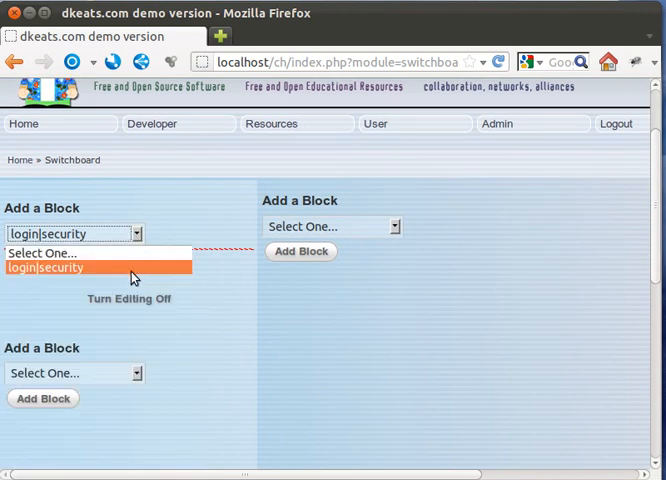
pyautogui.scroll(-1, 128, 292)
pyautogui.scroll(-2, 110, 315)
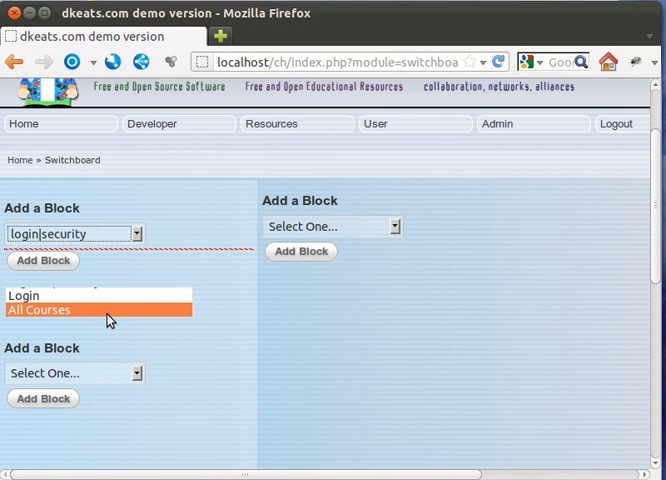
pyautogui.scroll(-2, 107, 320)
pyautogui.click(101, 327)
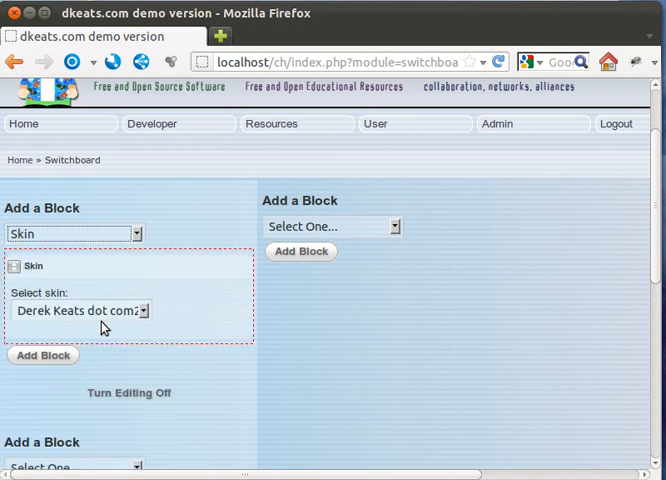
pyautogui.click(48, 356)
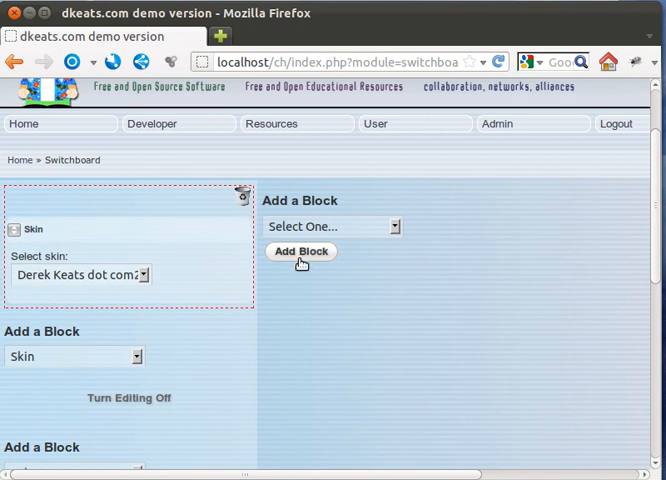
pyautogui.scroll(-1, 168, 398)
pyautogui.scroll(-1, 174, 382)
pyautogui.scroll(-1, 172, 378)
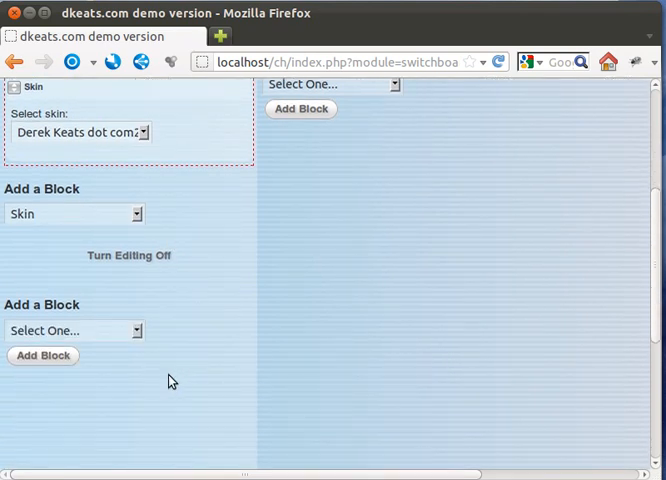
# Add a Friend me on Facebook block below the Skin block
pyautogui.click(135, 330)
pyautogui.scroll(-1, 125, 322)
pyautogui.scroll(-1, 110, 311)
pyautogui.scroll(-1, 106, 306)
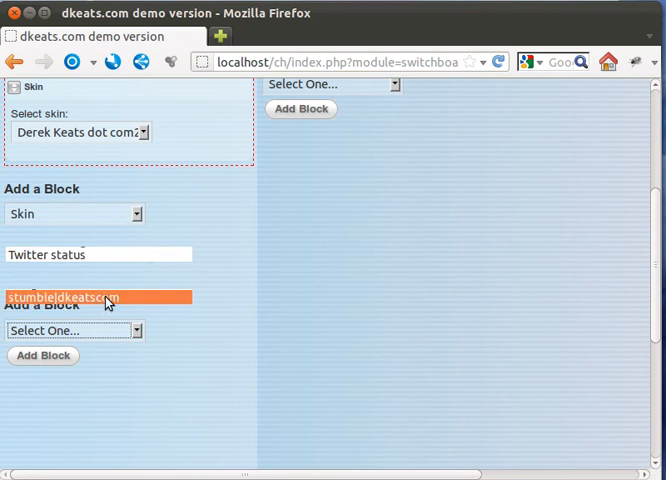
pyautogui.scroll(-1, 107, 297)
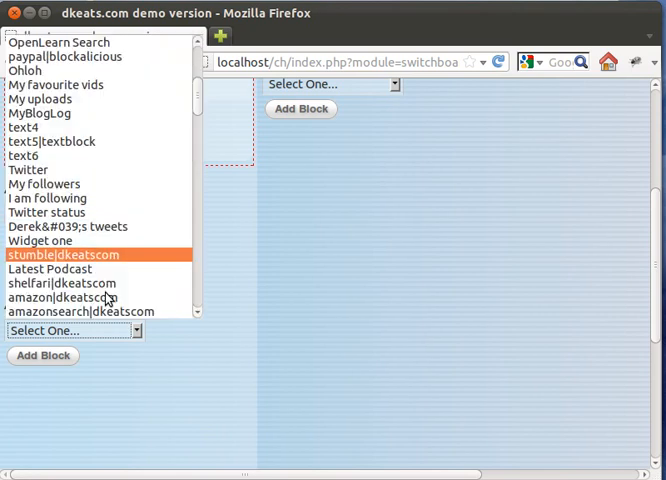
pyautogui.scroll(-1, 106, 285)
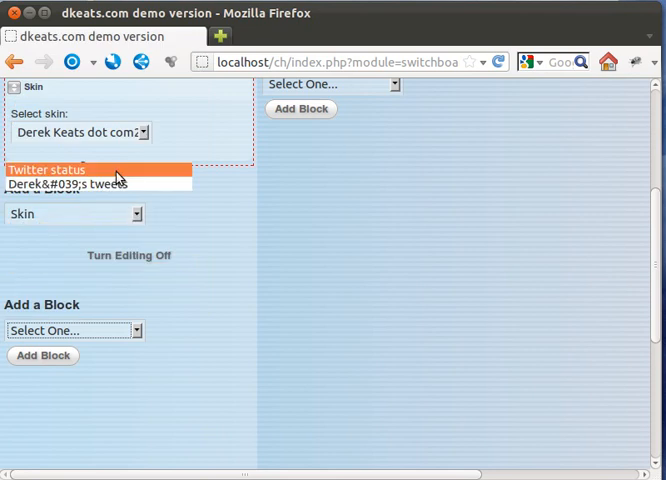
pyautogui.scroll(-3, 149, 290)
pyautogui.click(134, 257)
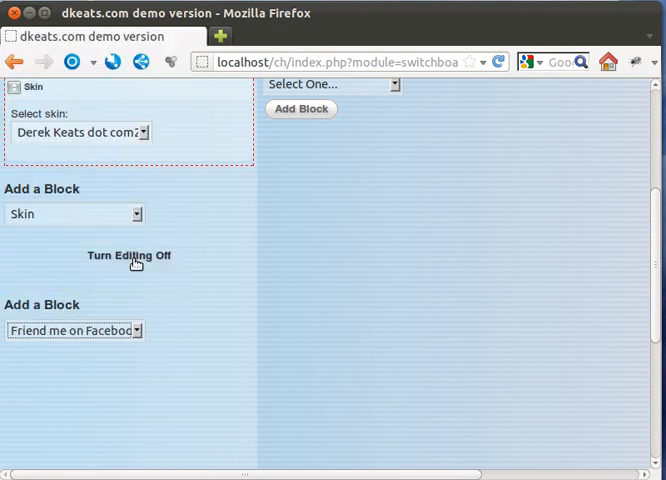
pyautogui.click(55, 381)
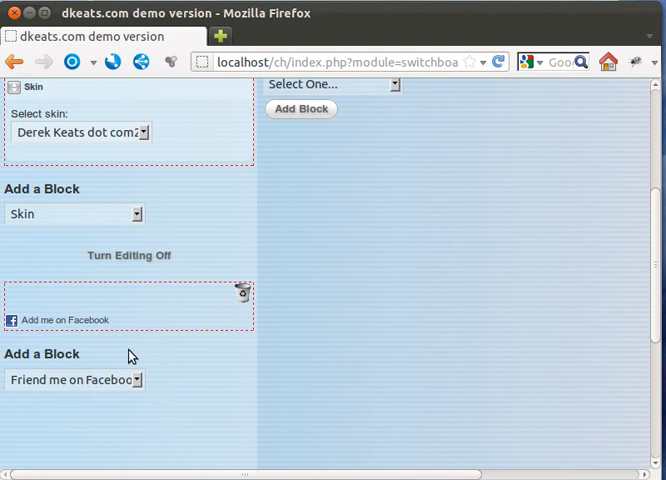
# Dismiss the unable-to-add-block error and add a My Profile block to the right column
pyautogui.click(316, 116)
pyautogui.click(390, 284)
pyautogui.scroll(5, 395, 290)
pyautogui.click(395, 322)
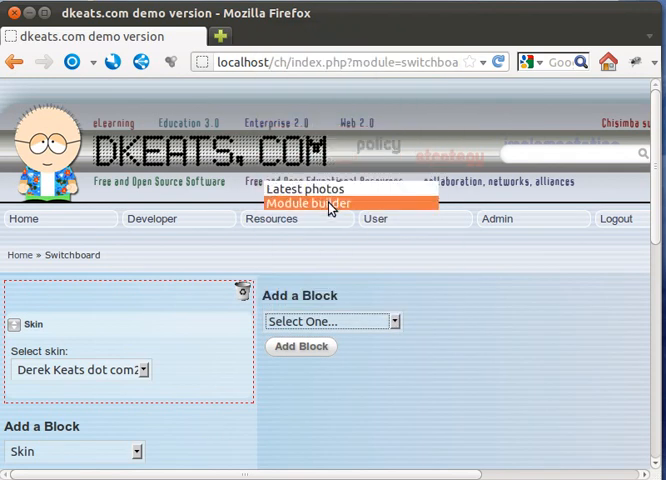
pyautogui.click(332, 217)
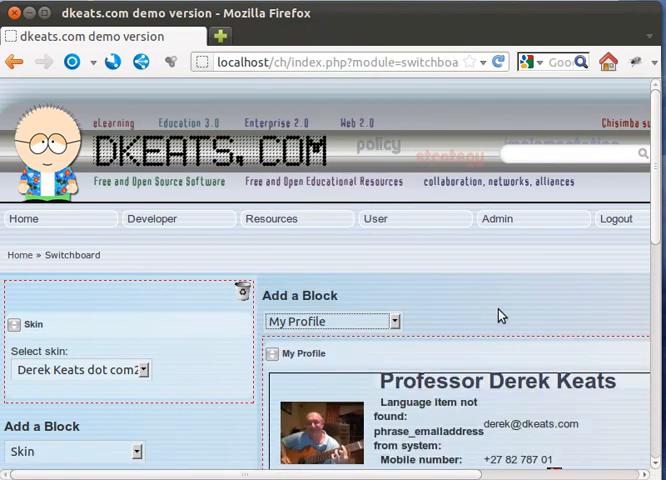
pyautogui.scroll(-3, 500, 318)
pyautogui.scroll(-1, 500, 318)
pyautogui.click(298, 331)
pyautogui.hscroll(3, 430, 470)
pyautogui.hscroll(-3, 430, 470)
pyautogui.scroll(4, 357, 421)
pyautogui.scroll(-4, 357, 425)
pyautogui.scroll(-5, 352, 435)
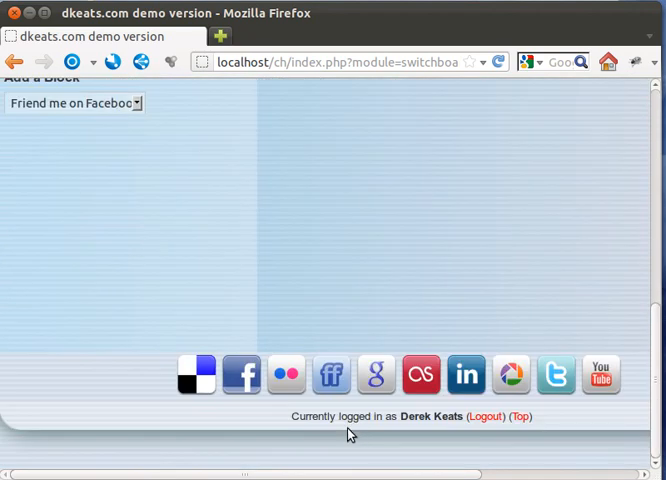
pyautogui.scroll(5, 346, 440)
pyautogui.scroll(1, 346, 440)
pyautogui.scroll(4, 348, 438)
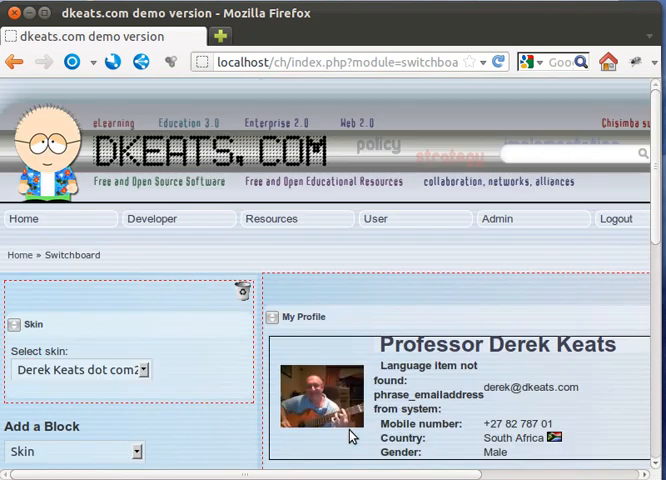
pyautogui.scroll(-5, 350, 437)
pyautogui.scroll(1, 350, 436)
# Turn editing off to show the finished switchboard with Skin, Facebook and My Profile blocks
pyautogui.click(149, 305)
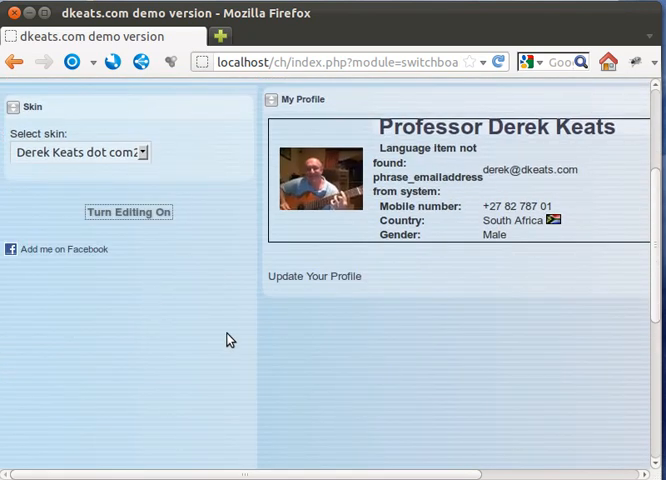
pyautogui.scroll(-2, 342, 392)
pyautogui.scroll(3, 342, 392)
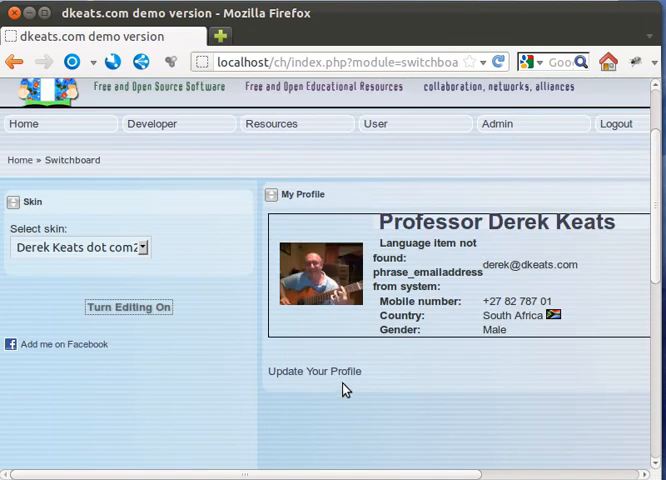
pyautogui.scroll(-5, 345, 391)
pyautogui.scroll(5, 375, 370)
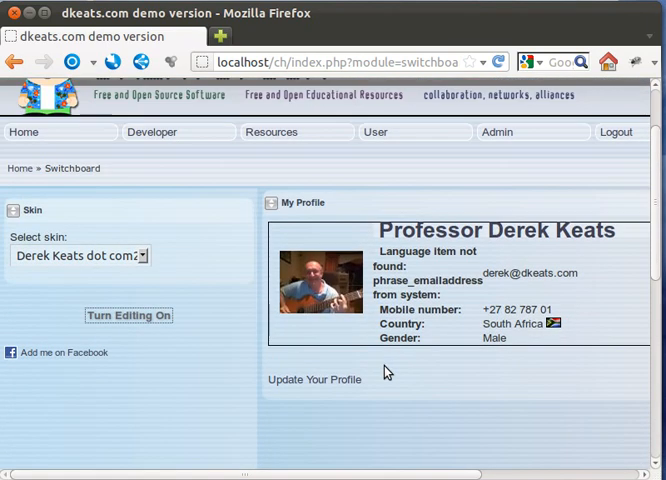